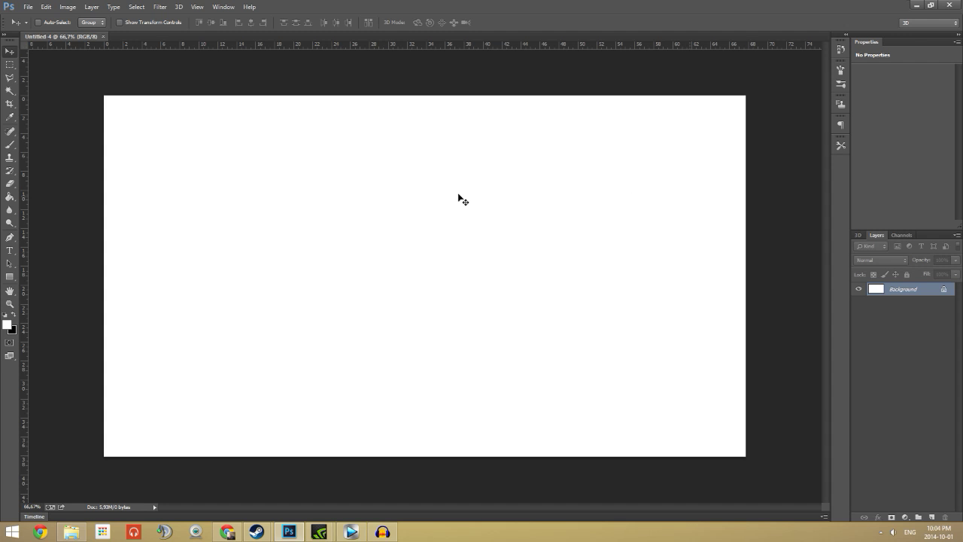
- Close the open document and create a new white 16:9 document 1920 pixels wide
click(102, 36)
click(27, 7)
click(34, 17)
click(674, 222)
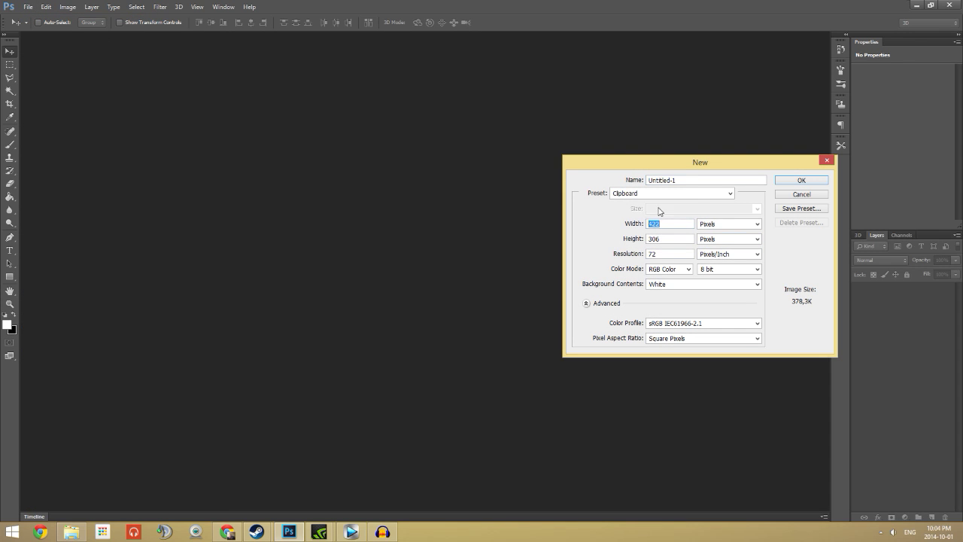
drag(680, 162, 487, 160)
text(19)
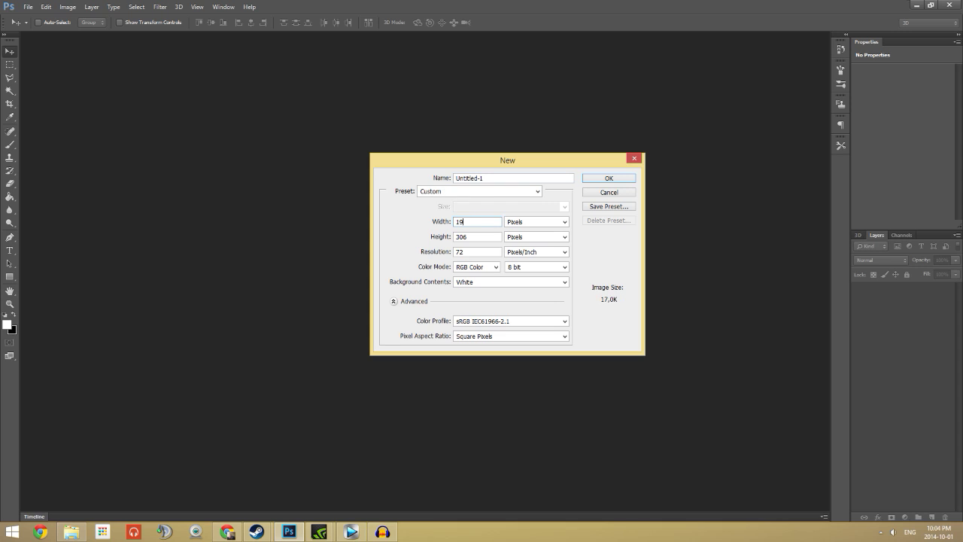
text(20)
key(Tab)
text(1)
click(608, 179)
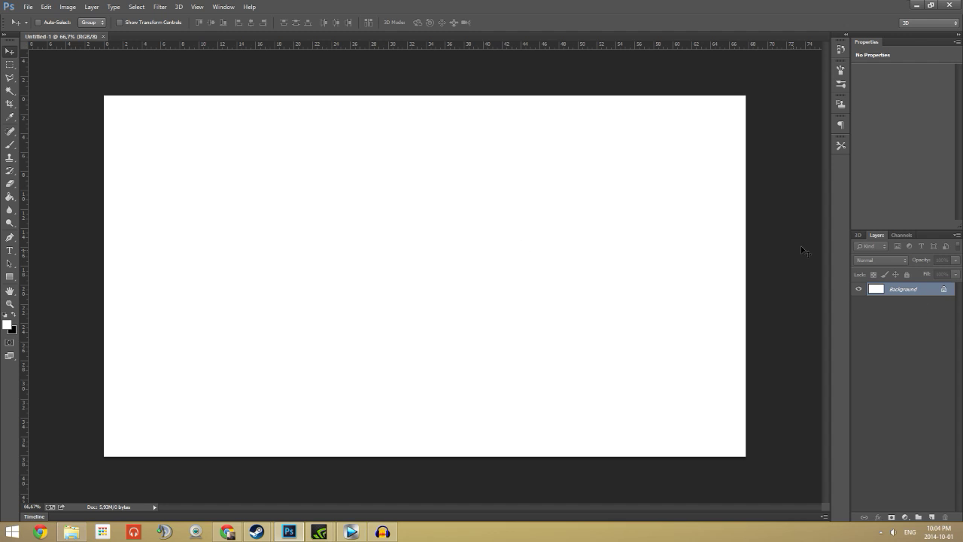
- Replace the locked white background with a new empty transparent layer
double_click(943, 293)
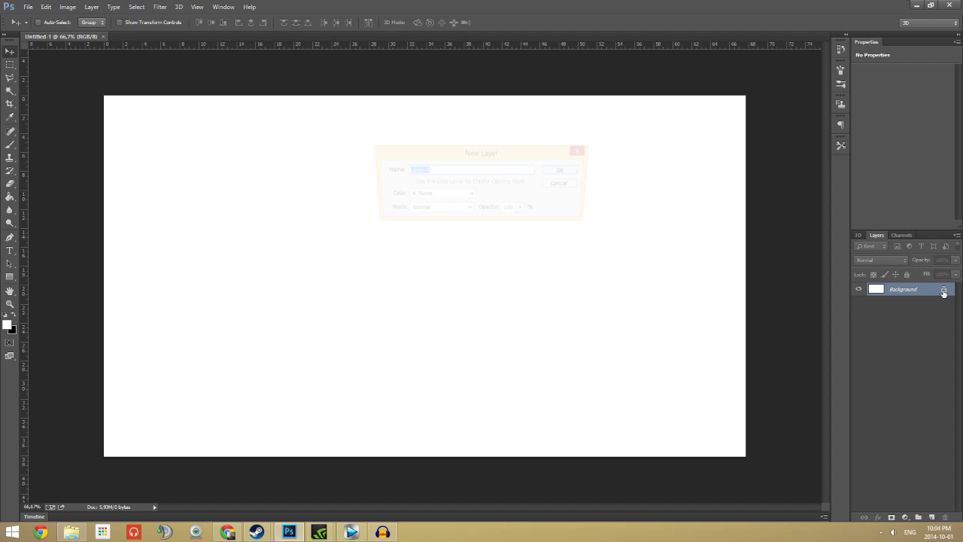
click(565, 170)
click(932, 518)
click(945, 518)
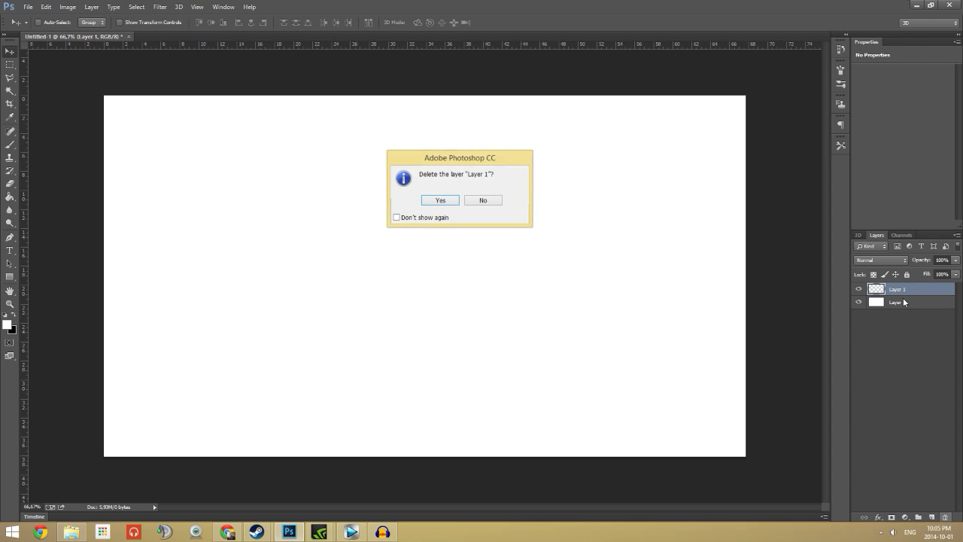
click(497, 200)
click(903, 302)
click(945, 517)
click(443, 198)
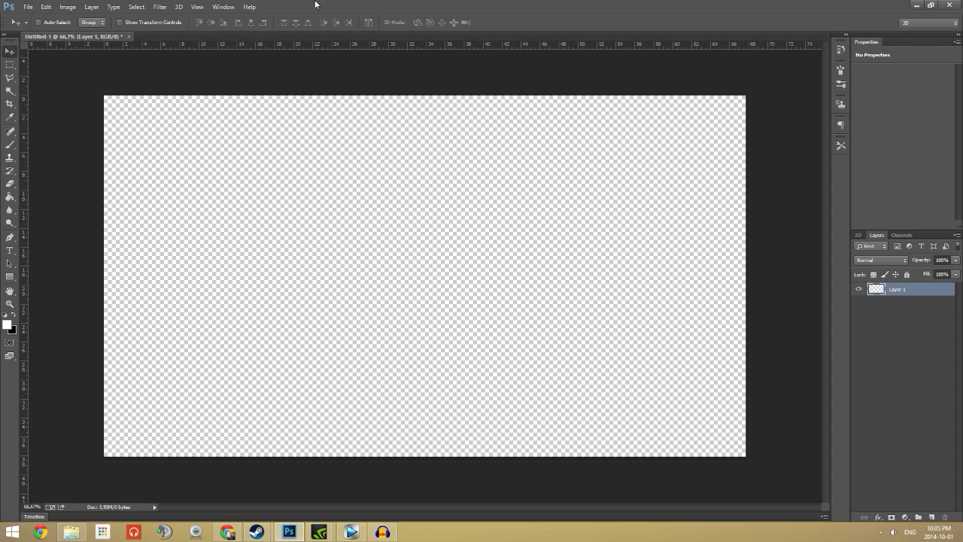
- Place horizontal guides on the canvas's top edge and about 2.5 cm below it, and vertical guides on both side edges and the centre
drag(260, 44, 227, 96)
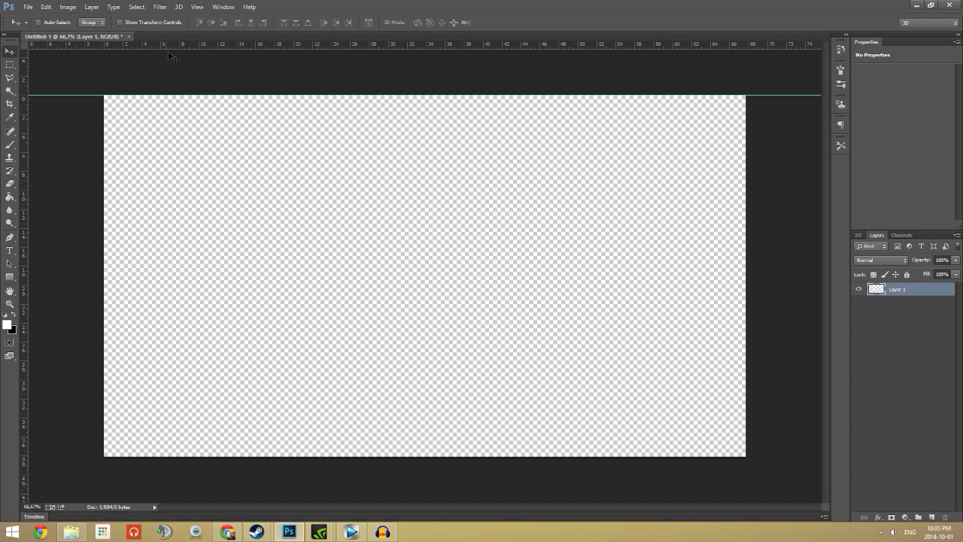
drag(173, 44, 170, 118)
key(i)
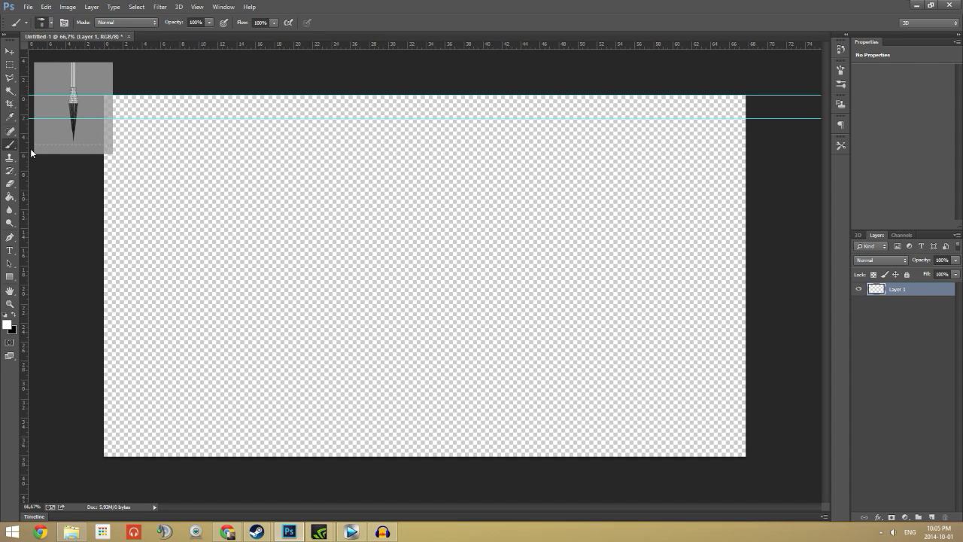
double_click(23, 153)
key(Escape)
key(b)
drag(24, 180, 103, 159)
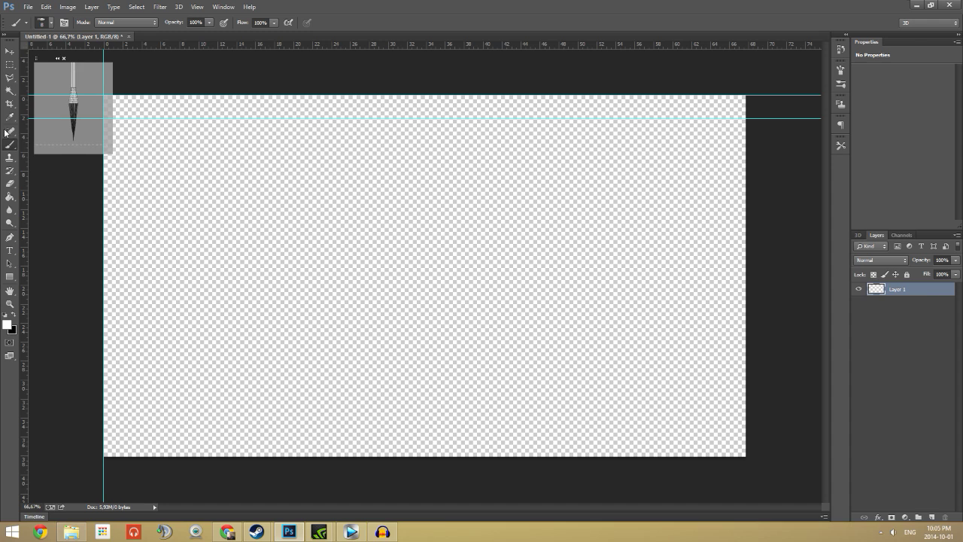
key(p)
drag(25, 215, 745, 208)
drag(24, 196, 425, 212)
- Try drawing a freeform path of straight segments with the Pen tool and delete it
click(7, 239)
click(7, 239)
click(105, 96)
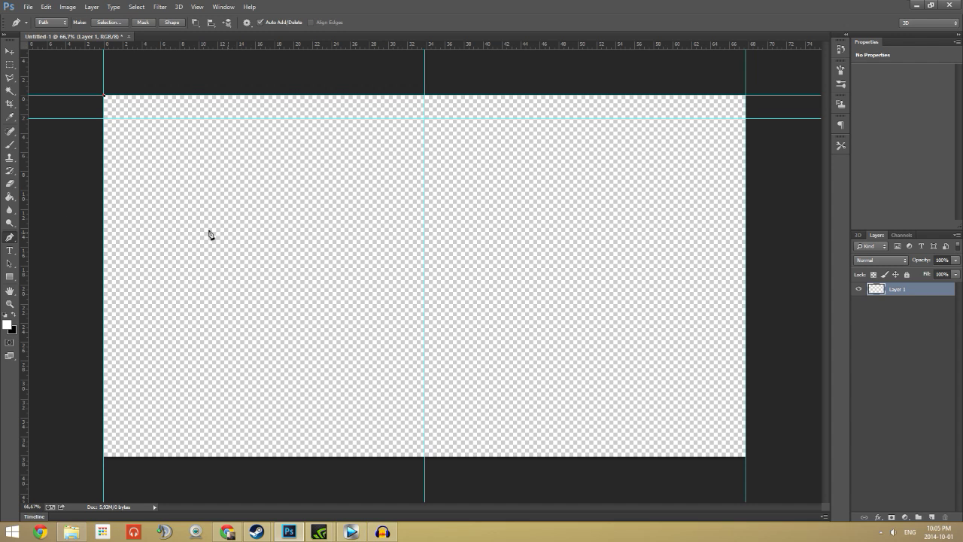
click(155, 307)
click(165, 220)
click(373, 187)
click(260, 313)
click(228, 360)
click(446, 279)
click(587, 205)
click(508, 373)
click(256, 385)
click(156, 307)
key(Delete)
- Try drawing a curved path with the Pen tool, adjusting its direction handles, and undo it
click(206, 298)
drag(319, 174, 618, 275)
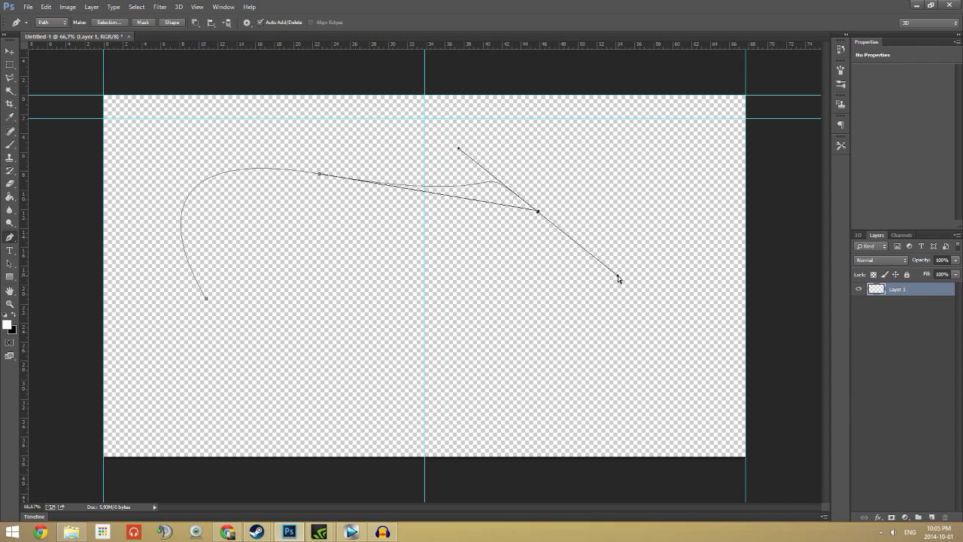
drag(618, 276, 607, 249)
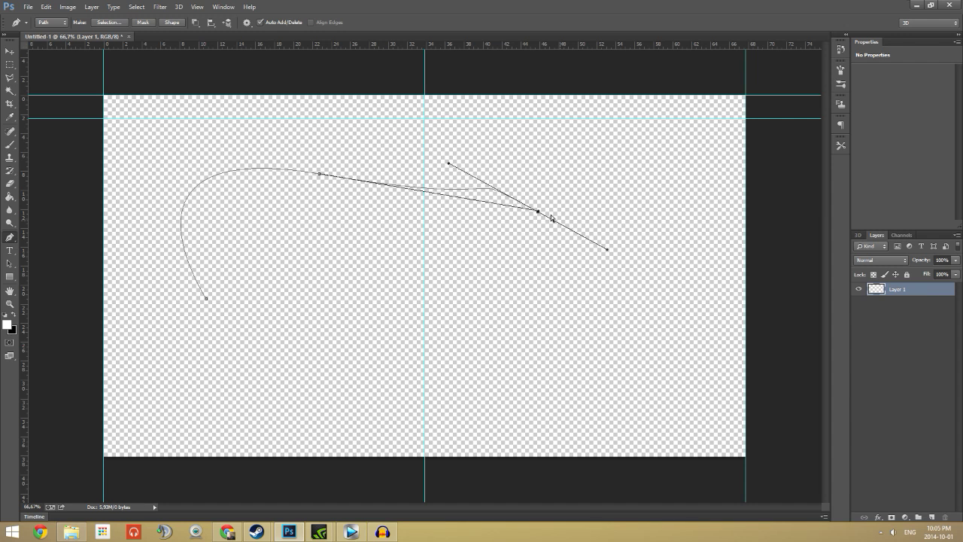
drag(539, 213, 483, 294)
key(Escape)
key(ctrl+alt+z)
key(ctrl+alt+z)
key(ctrl+alt+z)
key(ctrl+alt+z)
key(ctrl+alt+z)
key(ctrl+alt+z)
key(ctrl+alt+z)
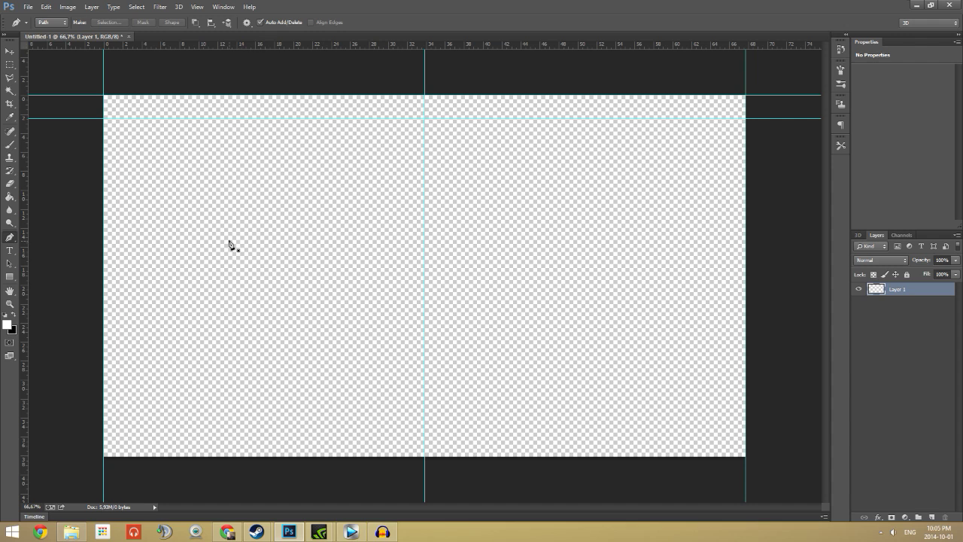
- Try drawing a path with segments constrained to 45-degree angles and delete it
click(239, 349)
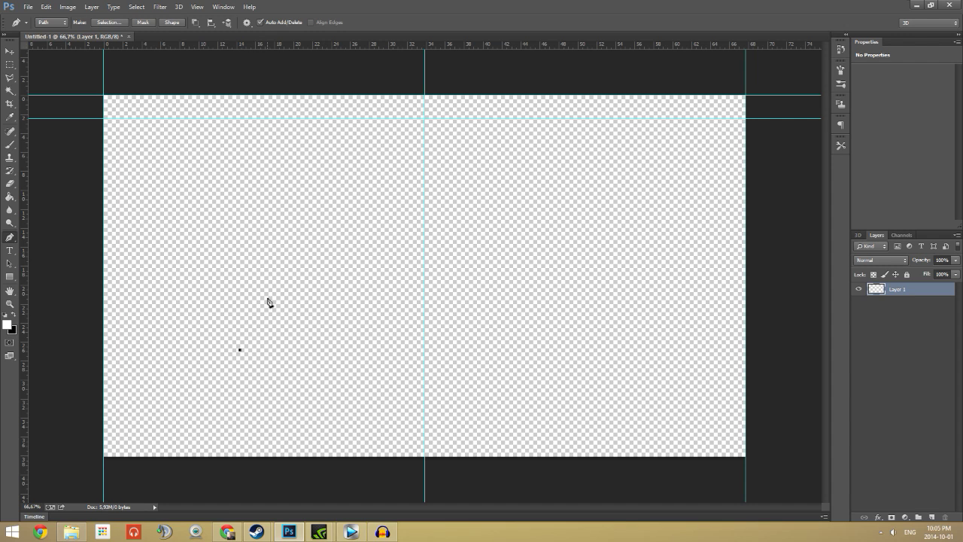
click(240, 203)
click(297, 203)
click(344, 251)
click(396, 304)
click(469, 231)
click(468, 147)
click(594, 273)
click(512, 352)
click(587, 352)
drag(664, 350, 665, 329)
click(664, 225)
key(Delete)
- Draw a closed path along the top of the canvas's left half, stepping diagonally from the lower guide to about 5 cm deep at the centre
click(104, 96)
click(282, 119)
shift+click(425, 102)
click(425, 95)
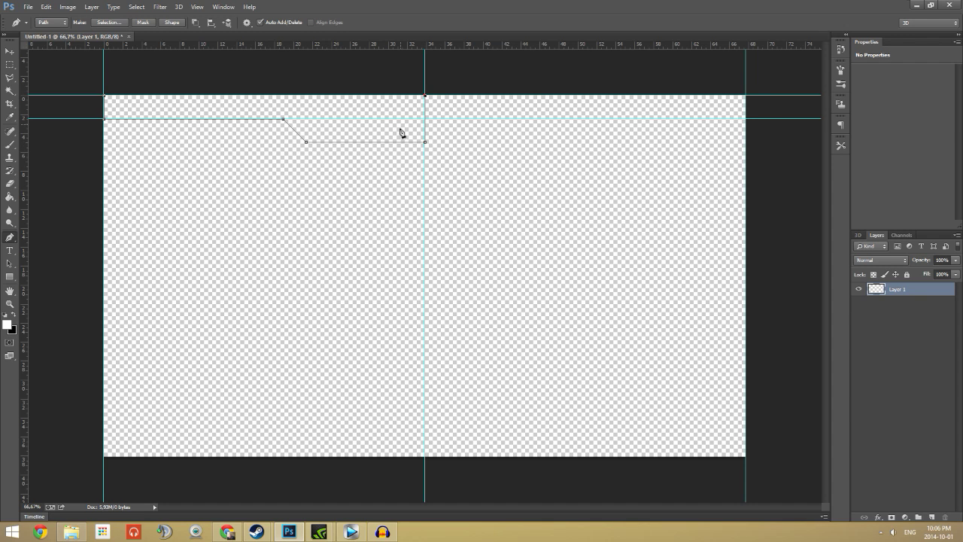
click(105, 96)
- Try filling the path with the background colour and undo the fill
right_click(316, 113)
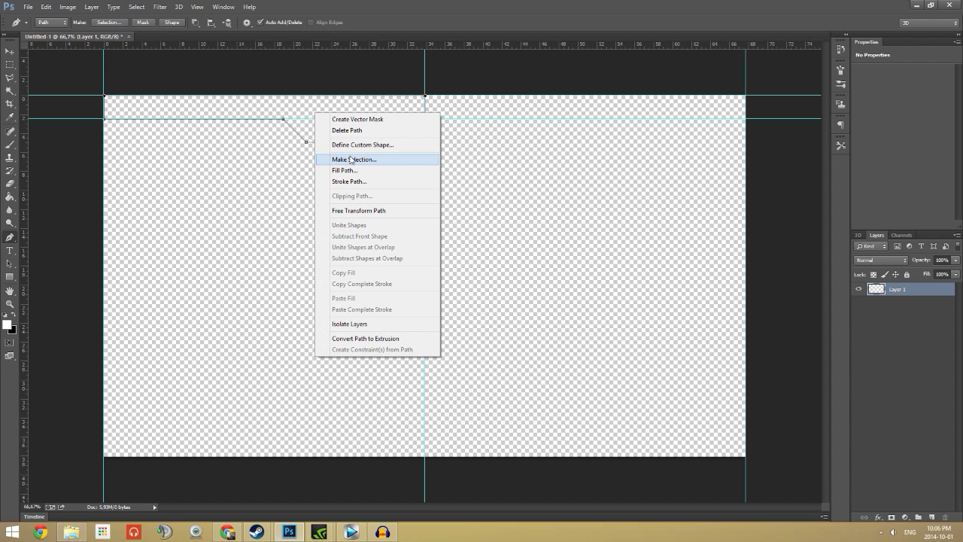
right_click(237, 101)
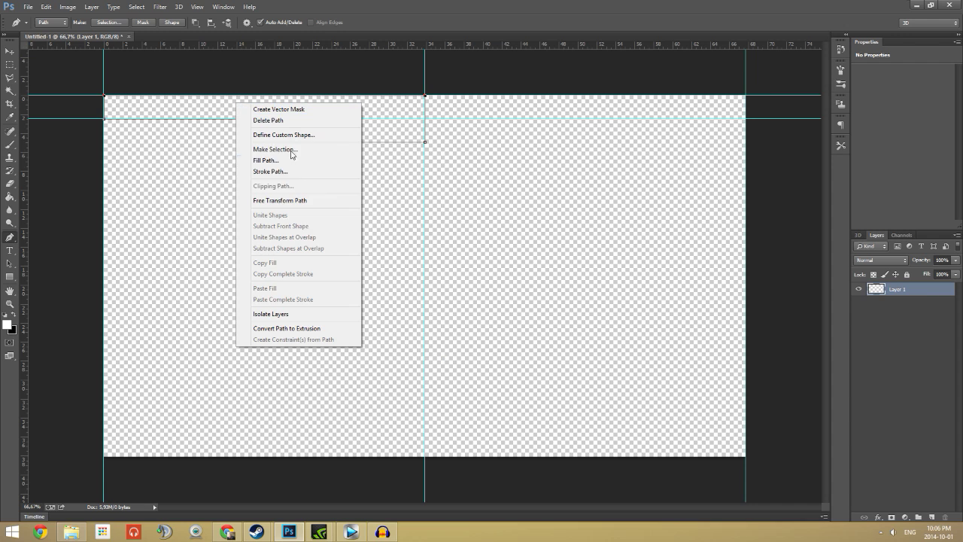
click(279, 160)
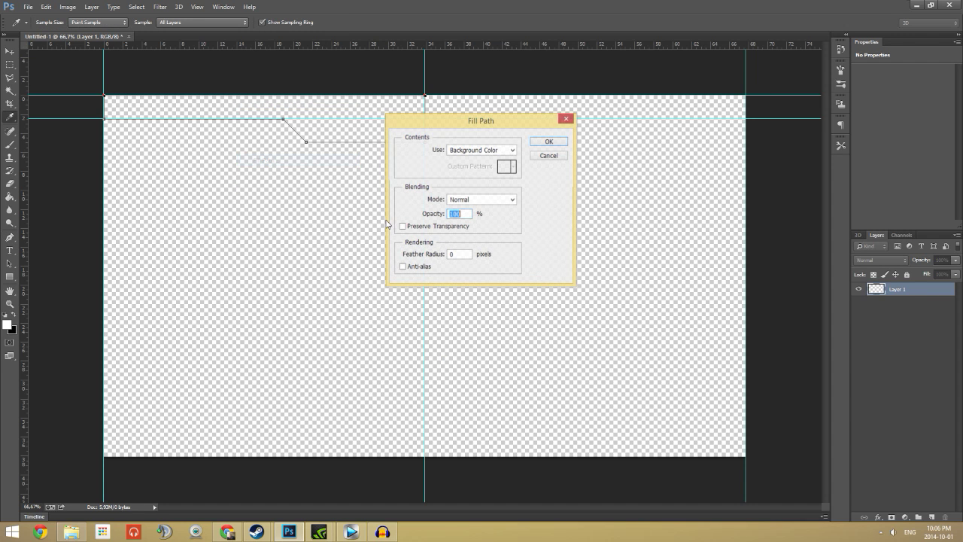
click(550, 81)
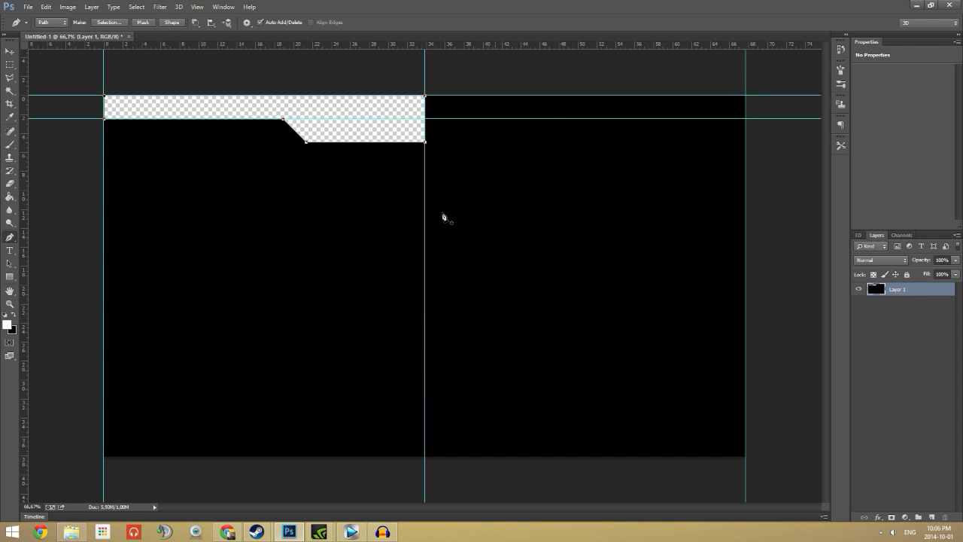
click(136, 7)
key(Escape)
key(ctrl+z)
- Convert the path into a new anti-aliased selection
right_click(330, 120)
click(366, 167)
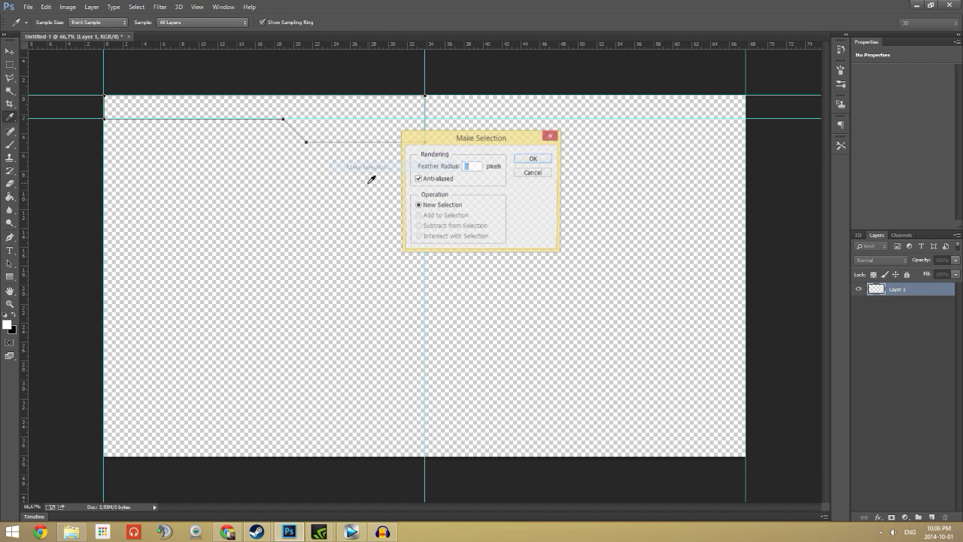
click(535, 158)
- Try filling the selection with white and with bright blue, undoing each fill
click(11, 197)
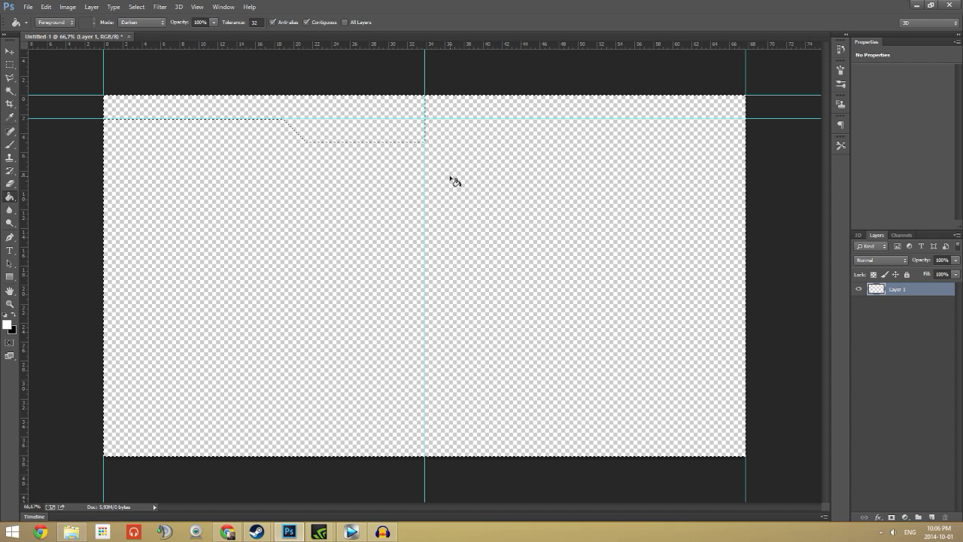
click(678, 301)
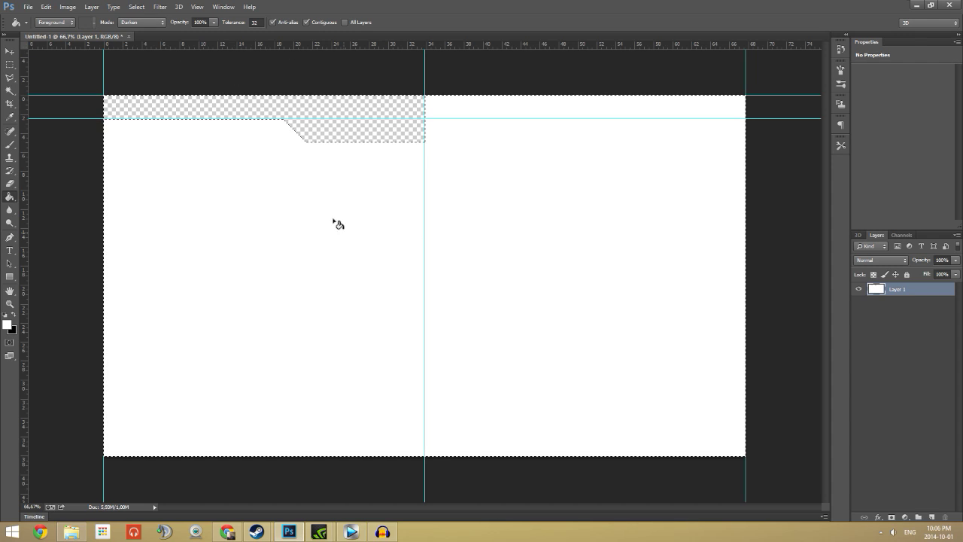
key(ctrl+z)
click(8, 325)
click(703, 327)
click(730, 293)
click(825, 287)
click(287, 268)
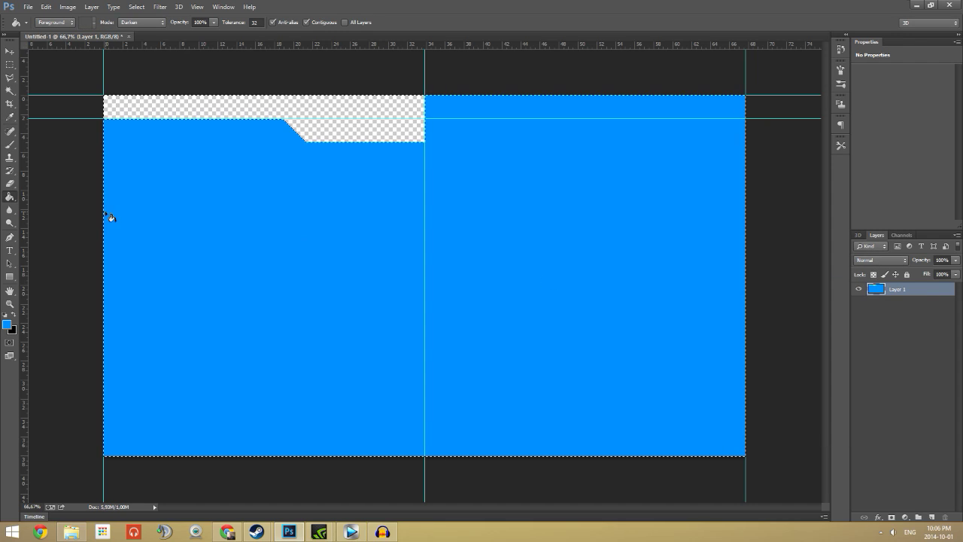
key(ctrl+z)
- Invert the selection so it covers the header shape, and undo a trial blue fill of it
click(136, 7)
click(147, 45)
click(226, 105)
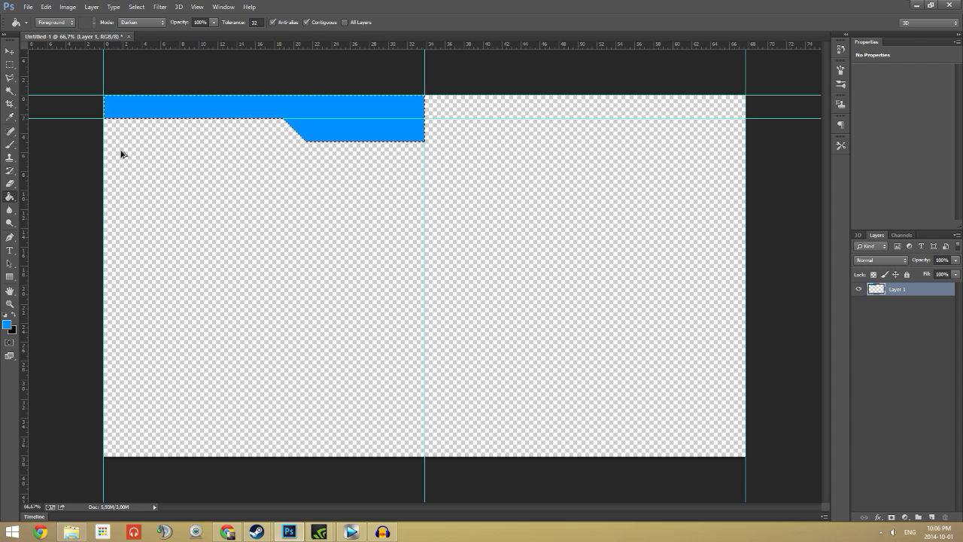
key(ctrl+z)
- Fill the selected header shape with white (ffffff) and deselect it
click(7, 324)
text(ffffff)
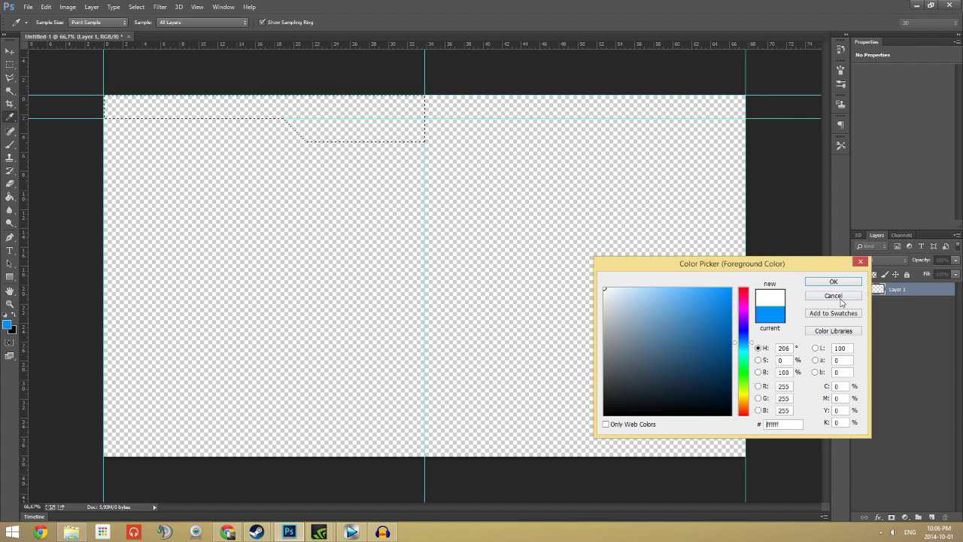
click(833, 280)
click(366, 101)
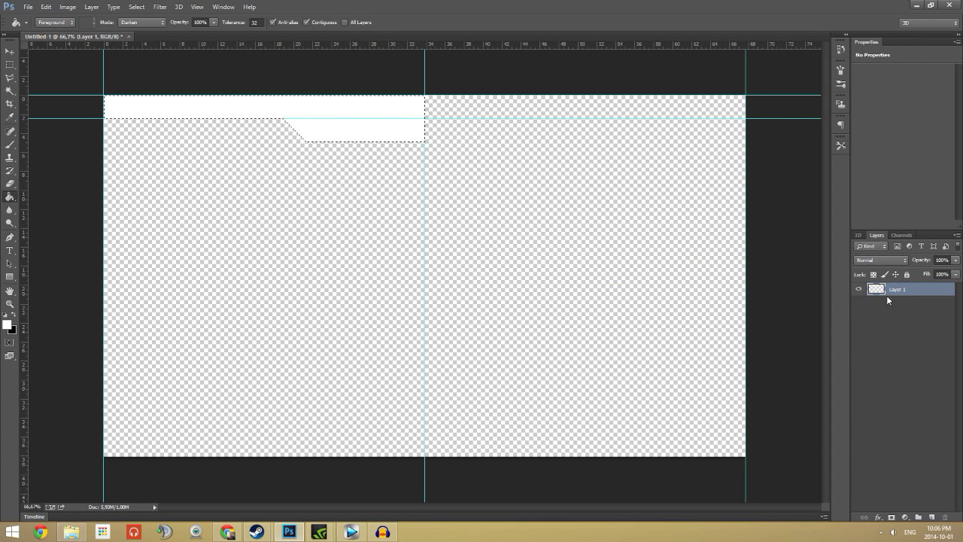
click(136, 6)
click(151, 24)
right_click(912, 295)
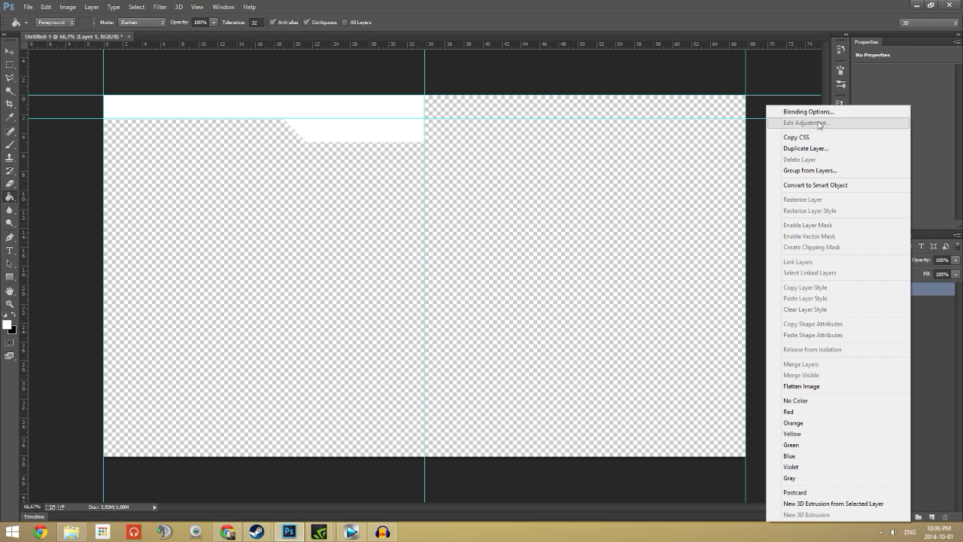
key(Escape)
click(906, 274)
click(906, 276)
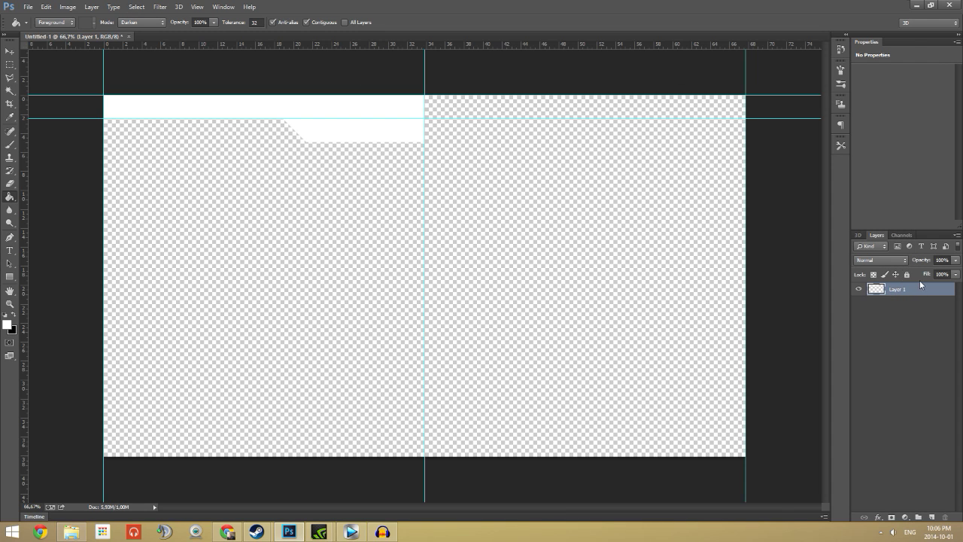
- Duplicate the header shape's layer and move the copy to the canvas's right half, flush with the top edge
right_click(919, 286)
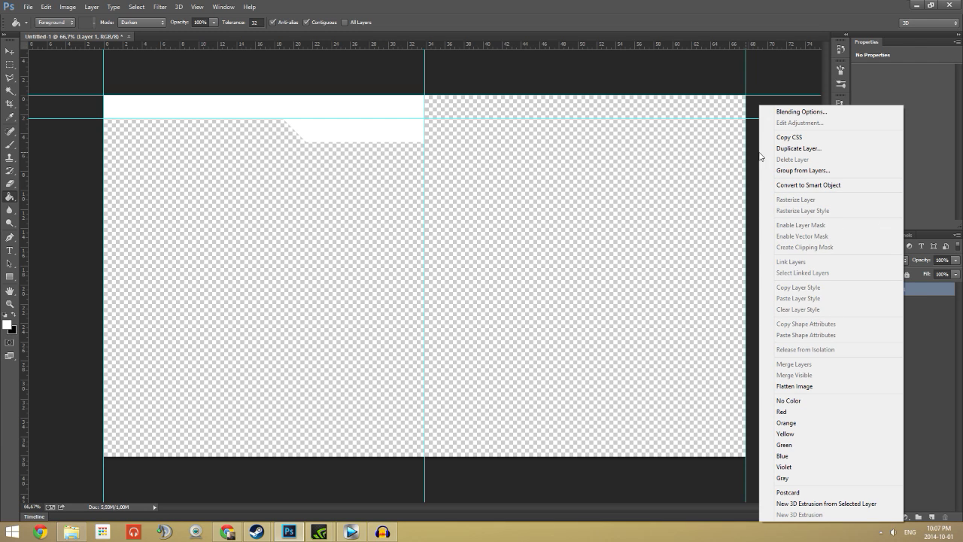
click(798, 148)
click(570, 166)
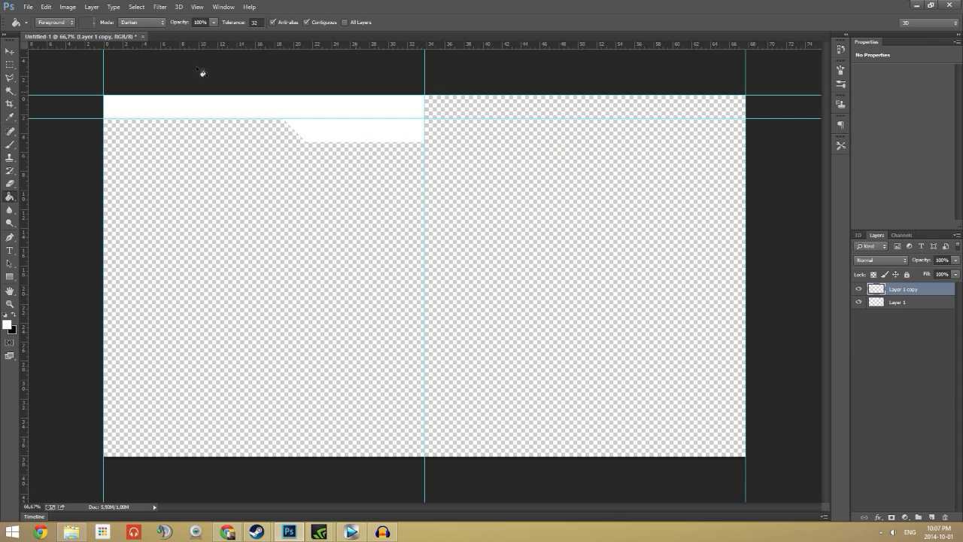
click(13, 51)
drag(381, 127, 688, 135)
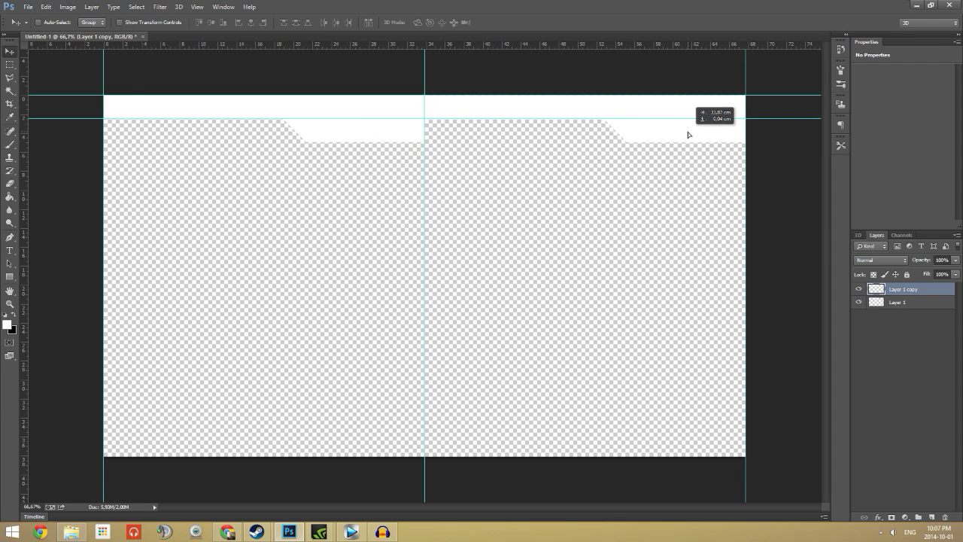
- Flip the copied header shape horizontally to mirror the left half
click(46, 7)
mouse_move(114, 203)
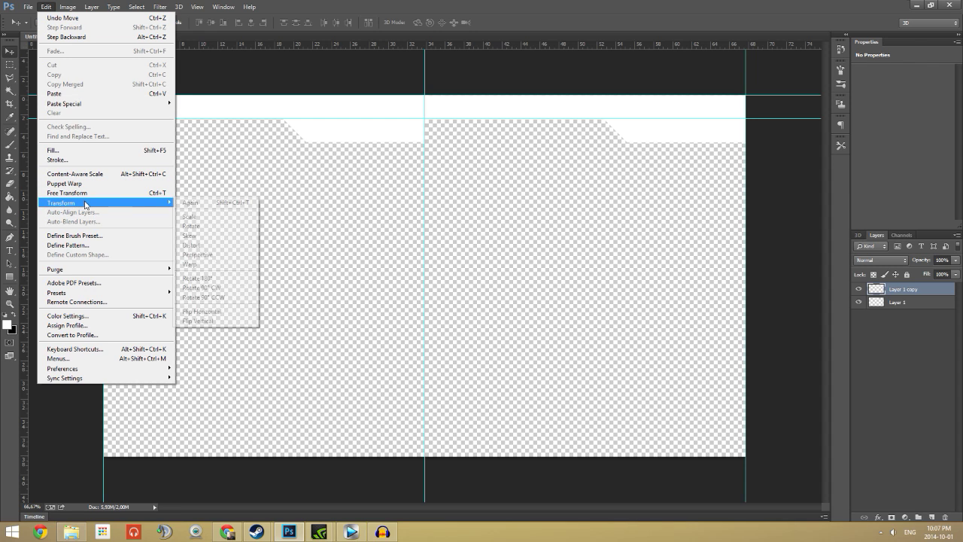
click(201, 311)
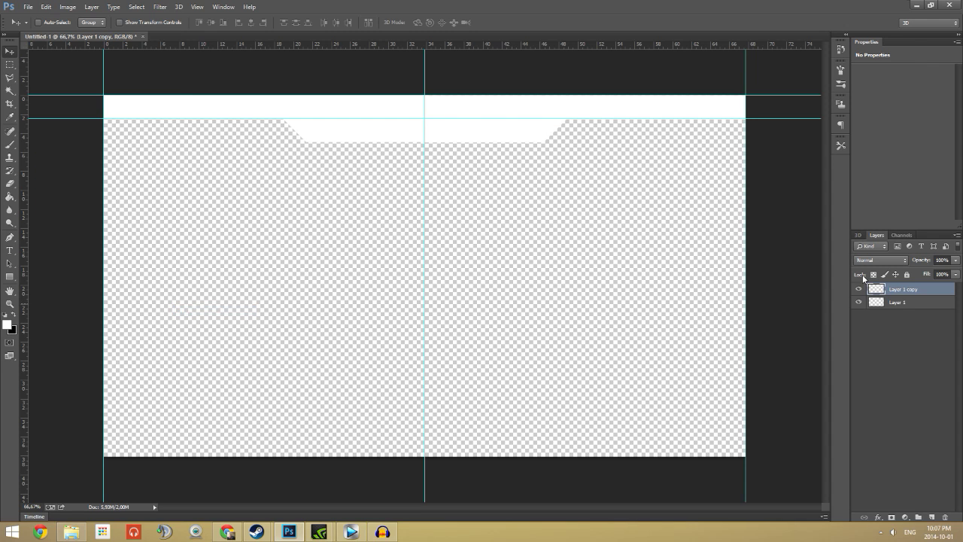
- Merge the mirrored header copy with the original header layer into a single layer
ctrl+click(912, 302)
key(ctrl+e)
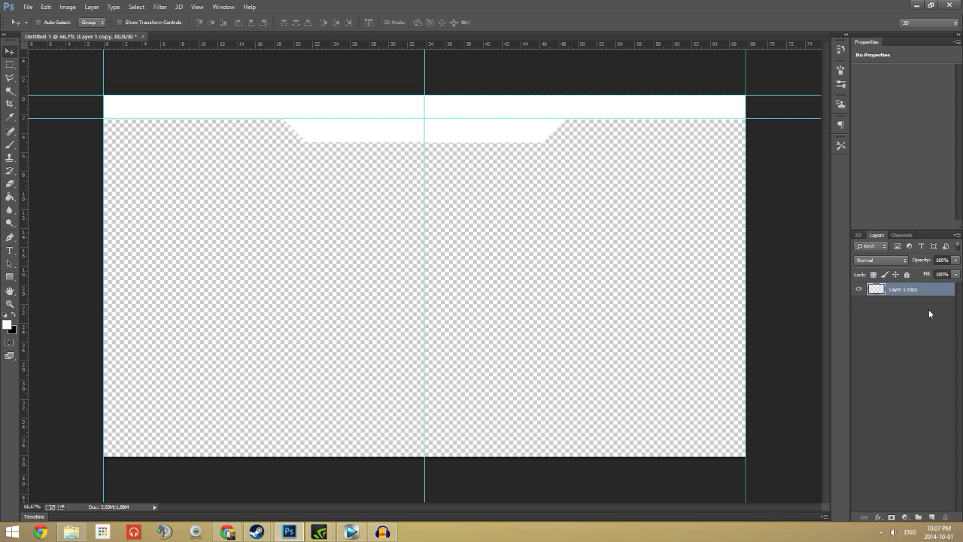
key(ctrl+j)
right_click(912, 288)
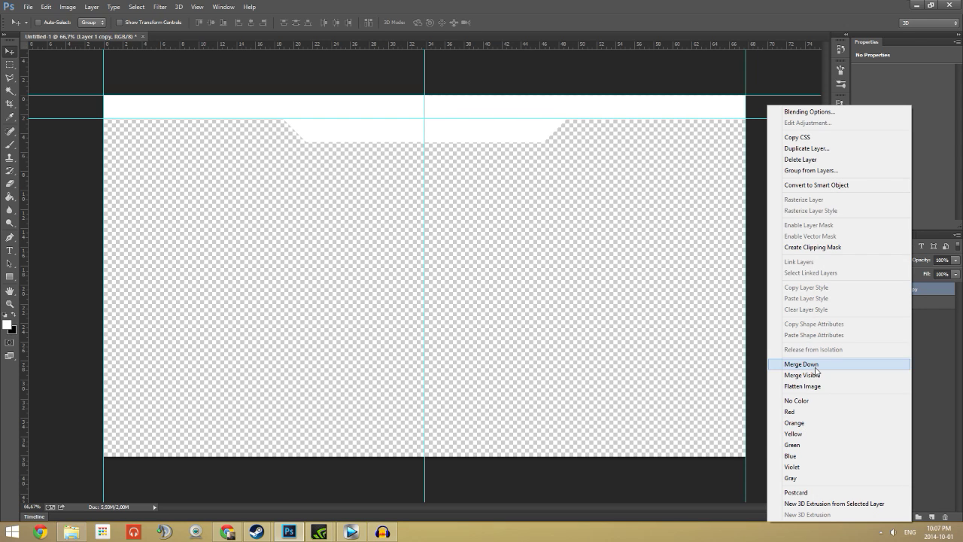
click(816, 365)
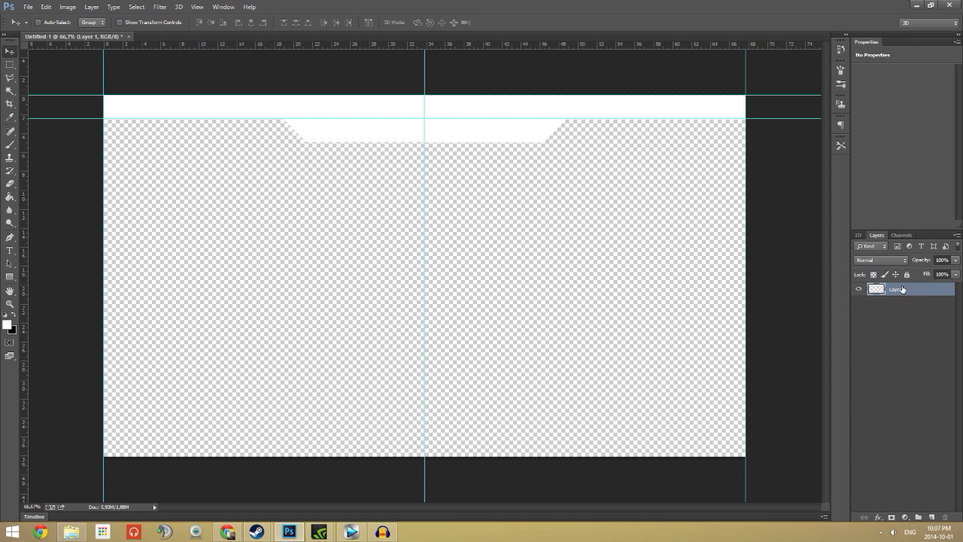
- Try a Gradient Overlay at 25% opacity on the merged white header layer
right_click(902, 288)
click(775, 110)
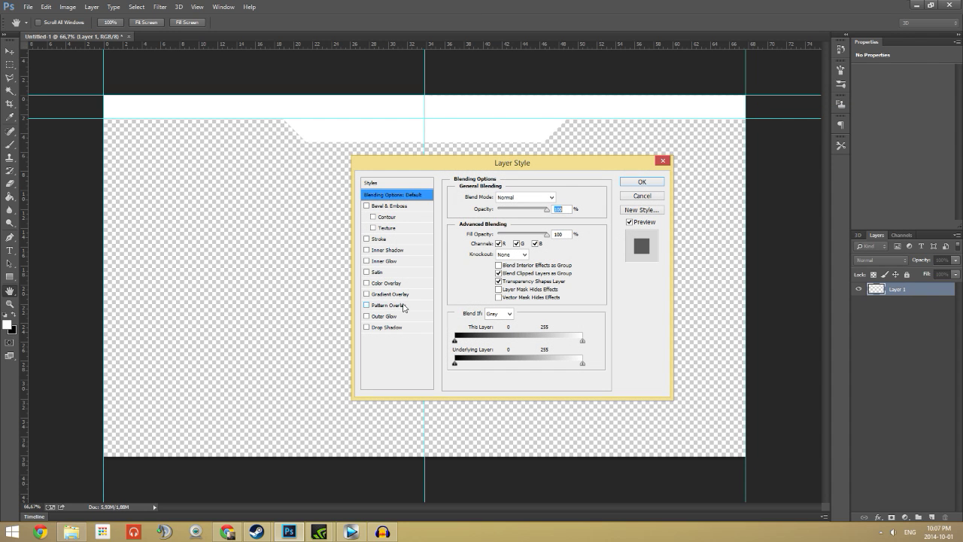
click(367, 294)
click(388, 294)
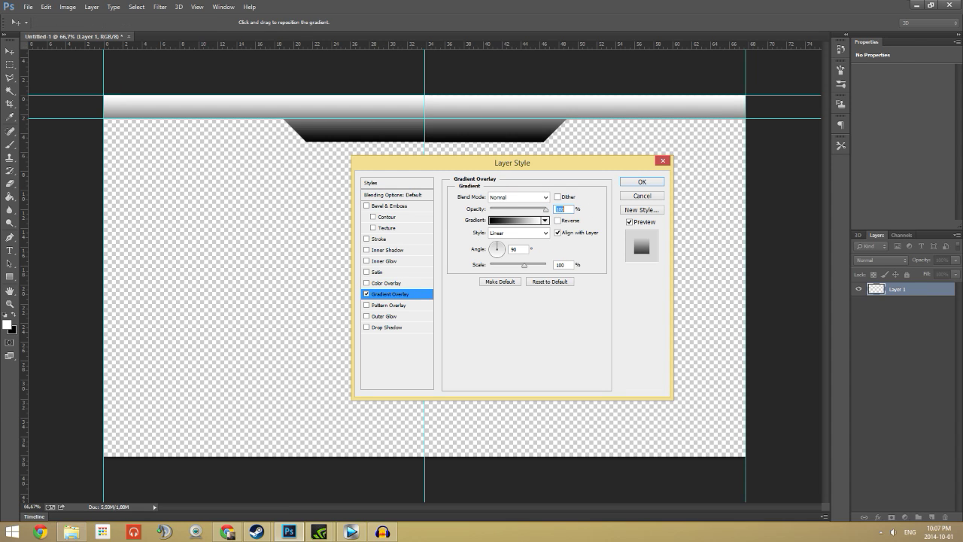
text(25)
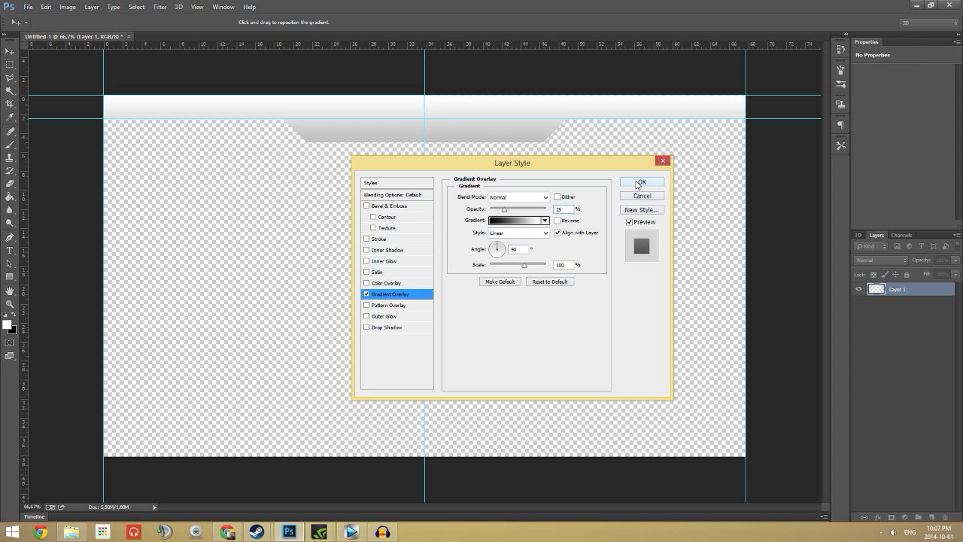
- Try blue (00a2ff) as the overlay gradient's light end colour, cancel it, and undo the white header's gradient overlay
click(495, 220)
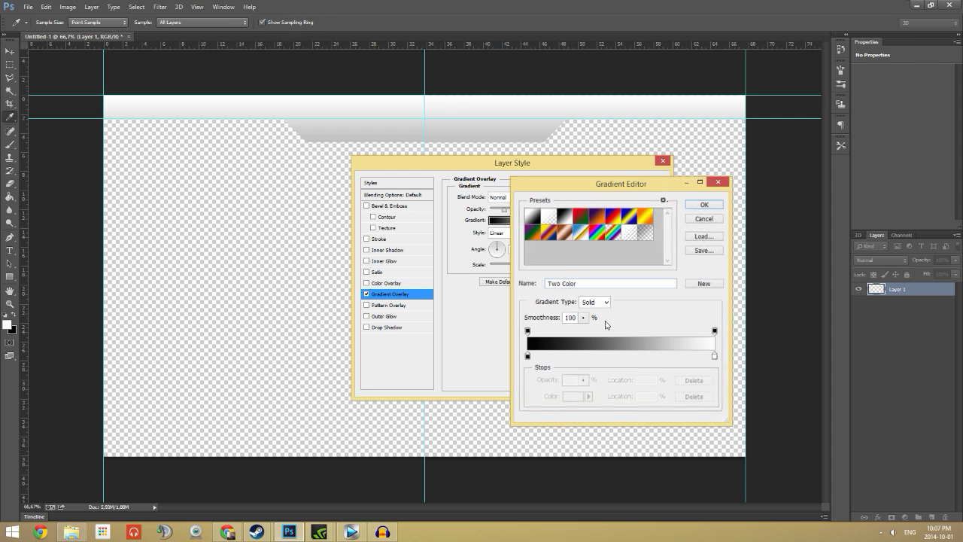
double_click(714, 357)
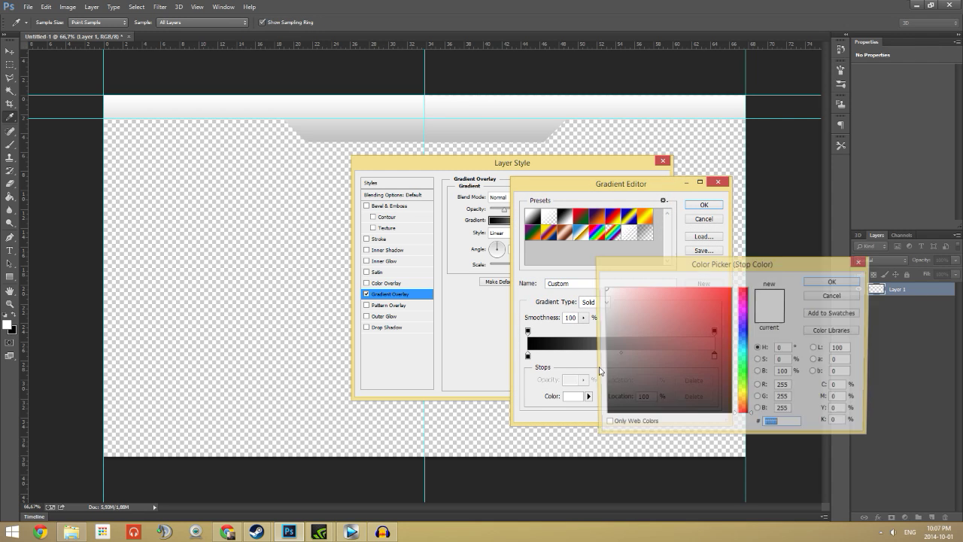
click(708, 345)
click(748, 342)
drag(748, 342, 748, 348)
click(728, 288)
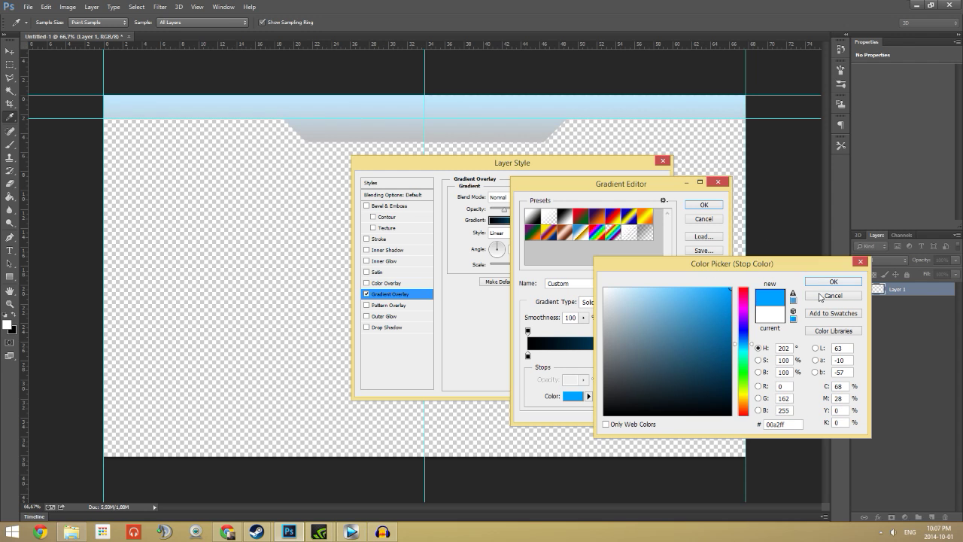
click(830, 296)
click(704, 219)
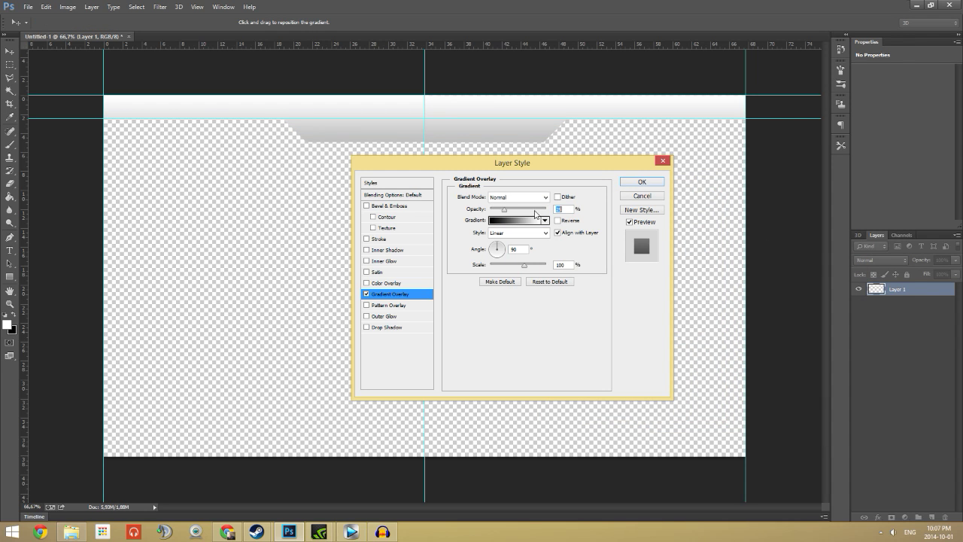
click(640, 184)
key(ctrl+z)
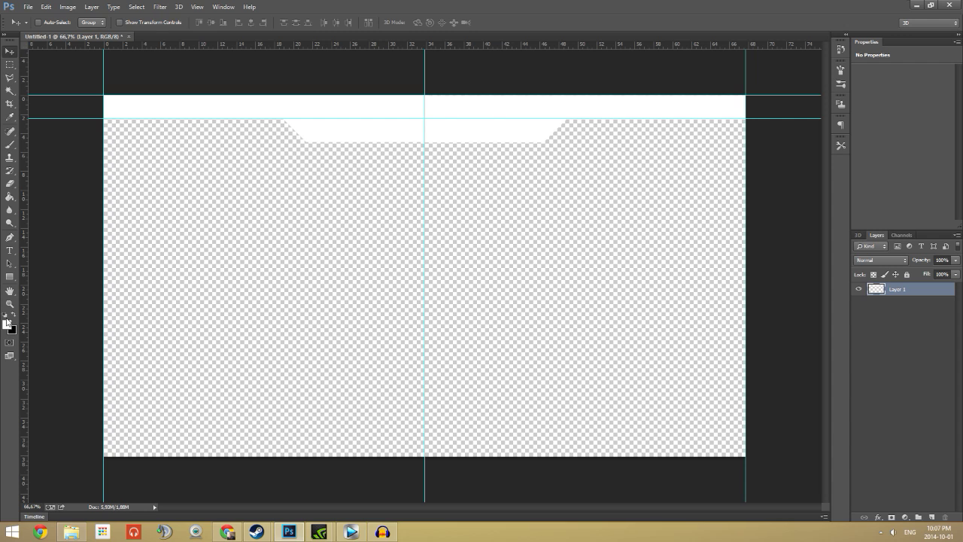
- Set the foreground colour to yellow (ffcc00) and fill the header shape with it
click(7, 324)
click(736, 398)
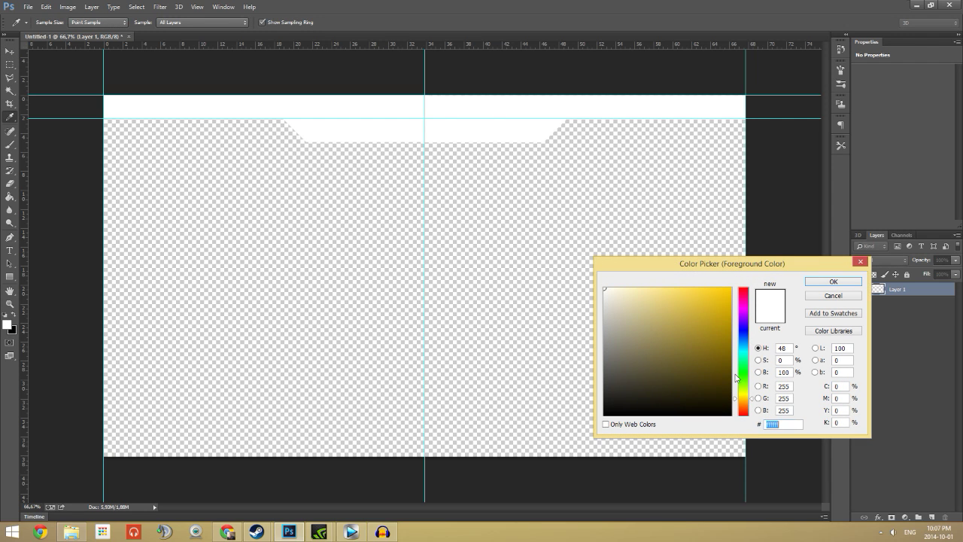
text(ffcc00)
click(832, 282)
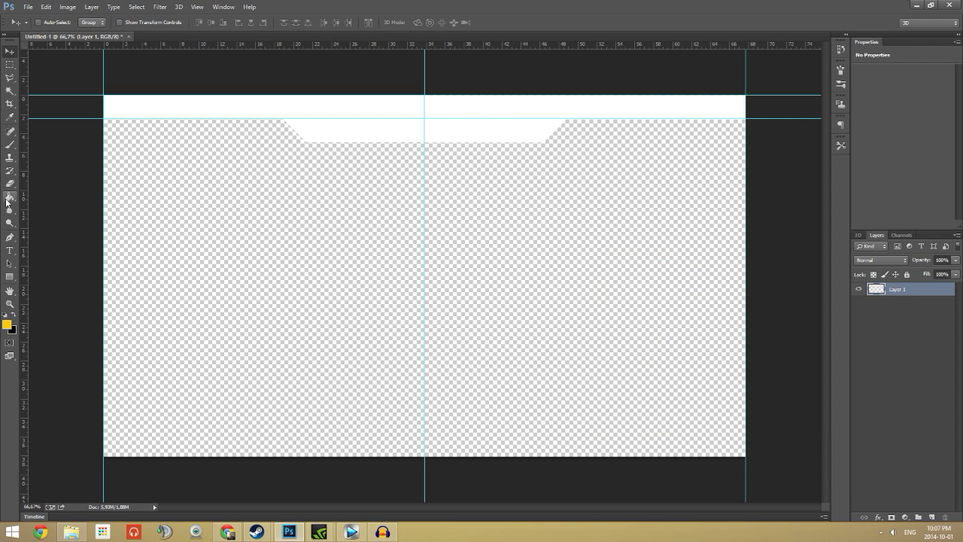
click(9, 197)
click(412, 135)
- Apply a black-to-white Gradient Overlay at 25% opacity to the yellow header layer
right_click(914, 290)
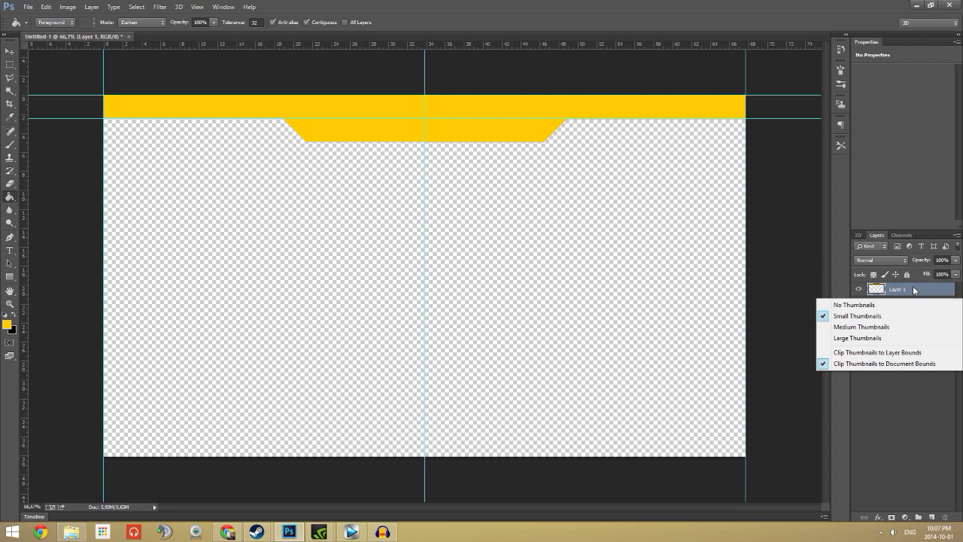
right_click(898, 296)
click(797, 109)
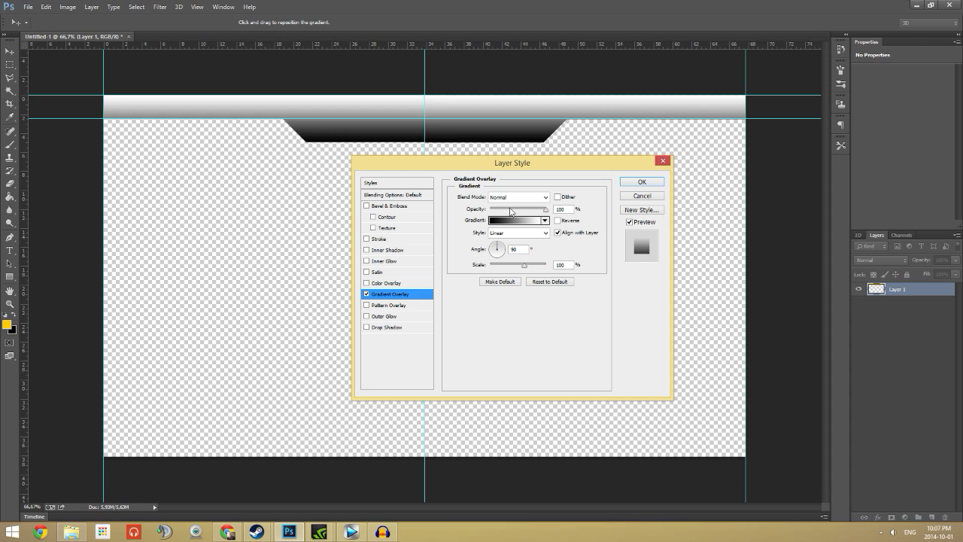
drag(546, 209, 503, 218)
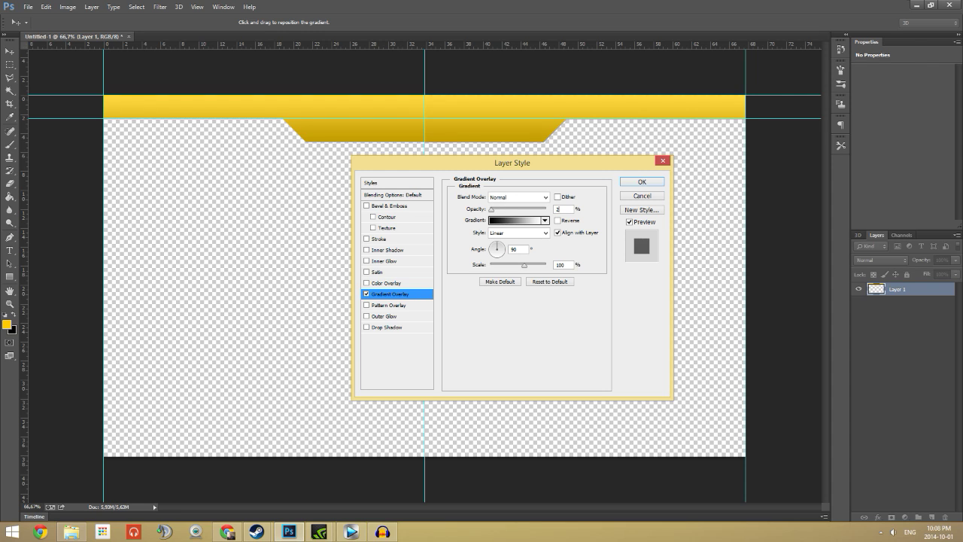
- Try the Reflected style with Reverse enabled on the header's gradient overlay and view it on the header
click(512, 235)
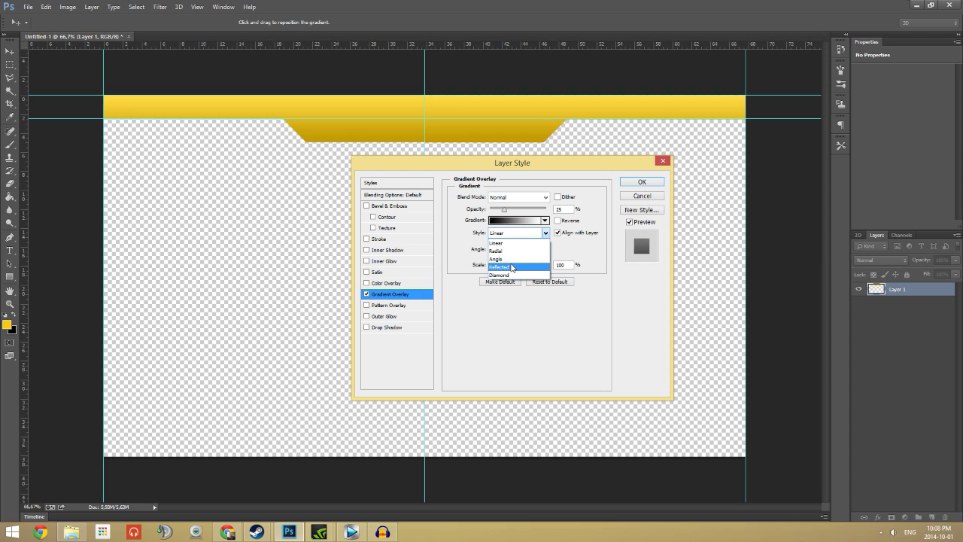
key(Escape)
key(Down)
key(Down)
key(Down)
click(561, 222)
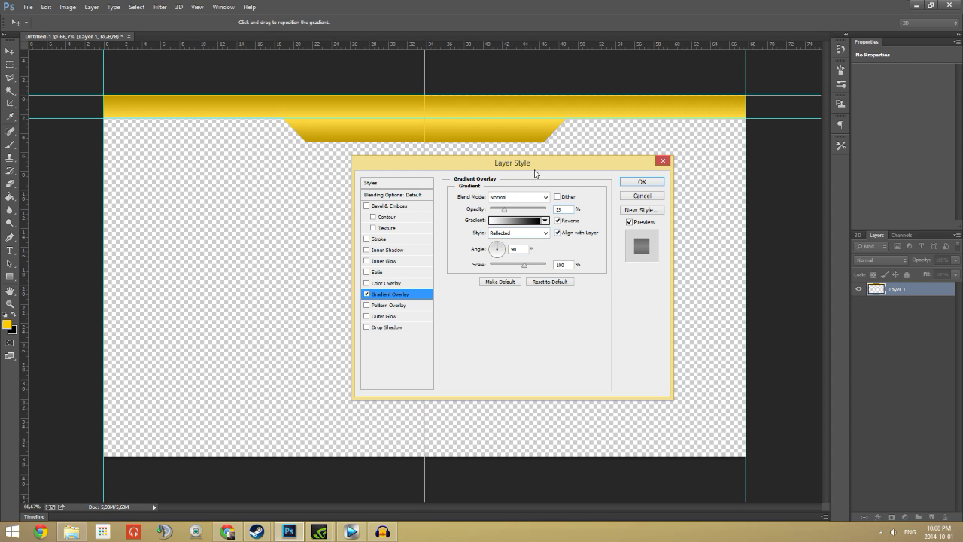
drag(542, 161, 623, 308)
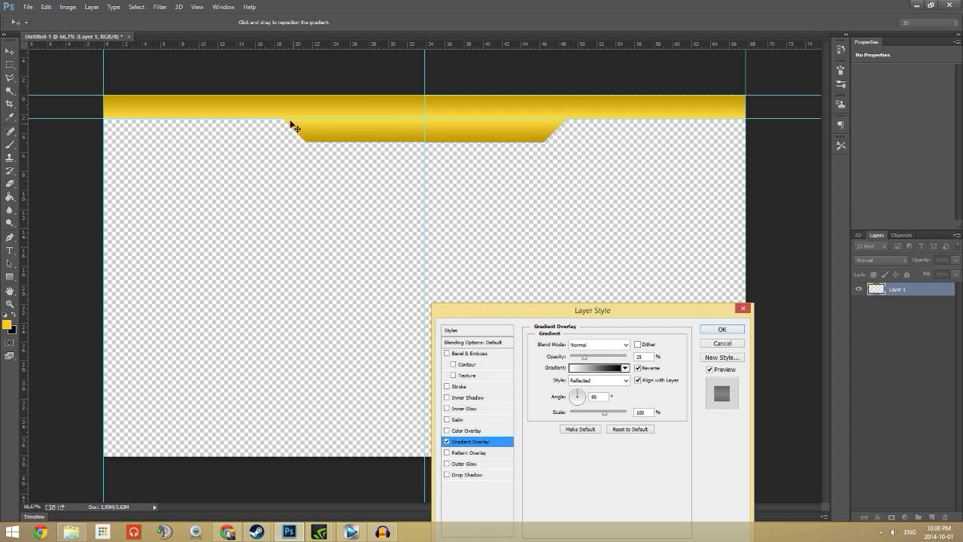
- Return the gradient overlay to the Linear style and turn Reverse off
drag(583, 311, 389, 148)
click(410, 218)
click(406, 228)
click(444, 205)
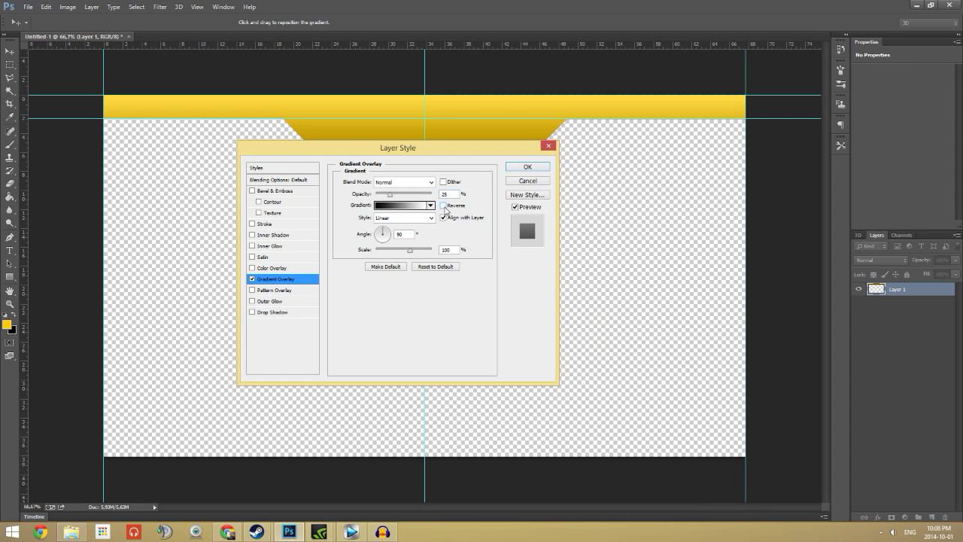
drag(422, 154, 517, 167)
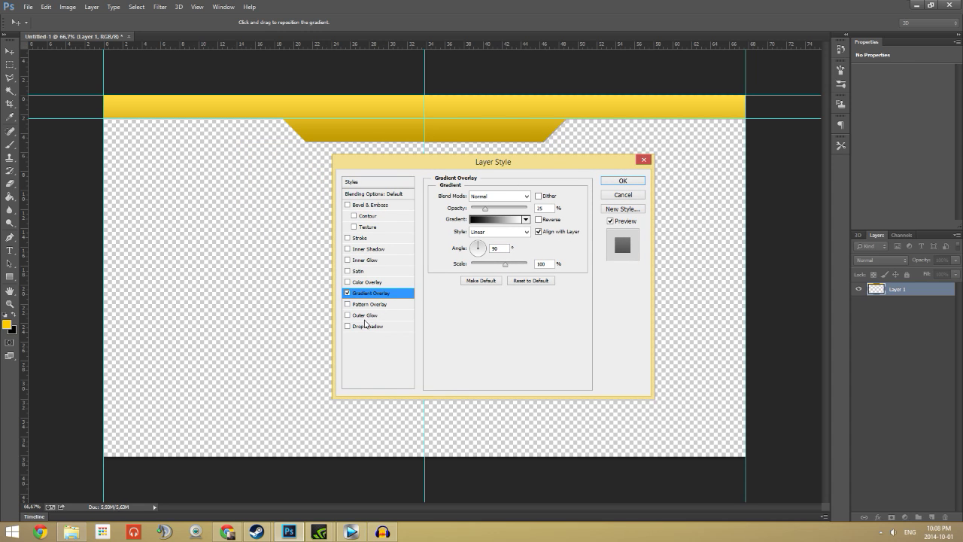
- Add a white (ffffff) Outer Glow to the header with Normal blend mode, 100% opacity and 100% spread
click(364, 315)
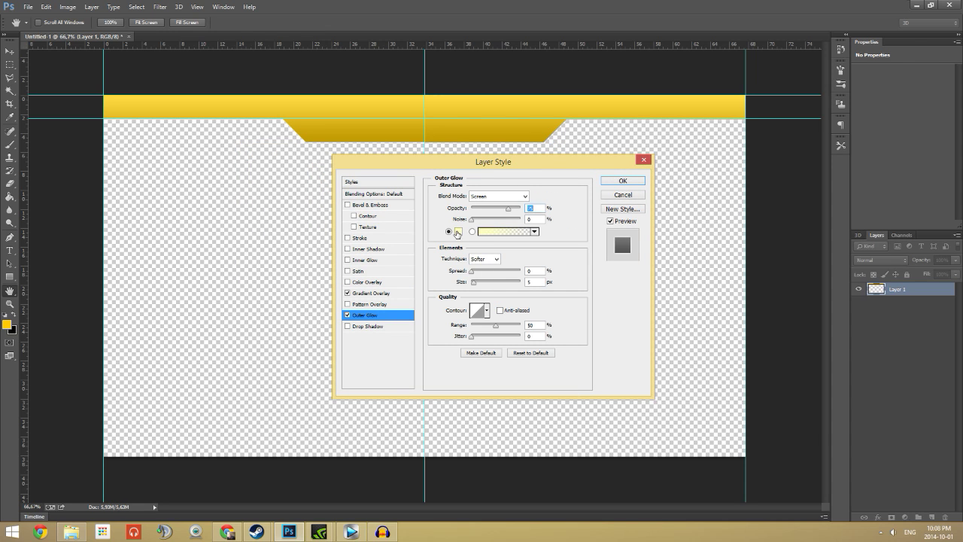
click(504, 231)
text(ffffff)
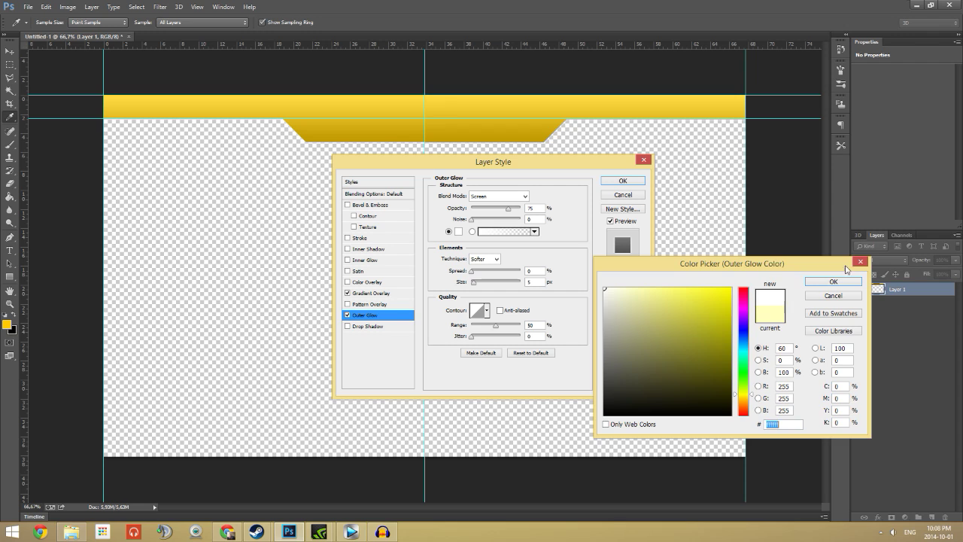
key(Return)
drag(510, 208, 520, 208)
click(499, 195)
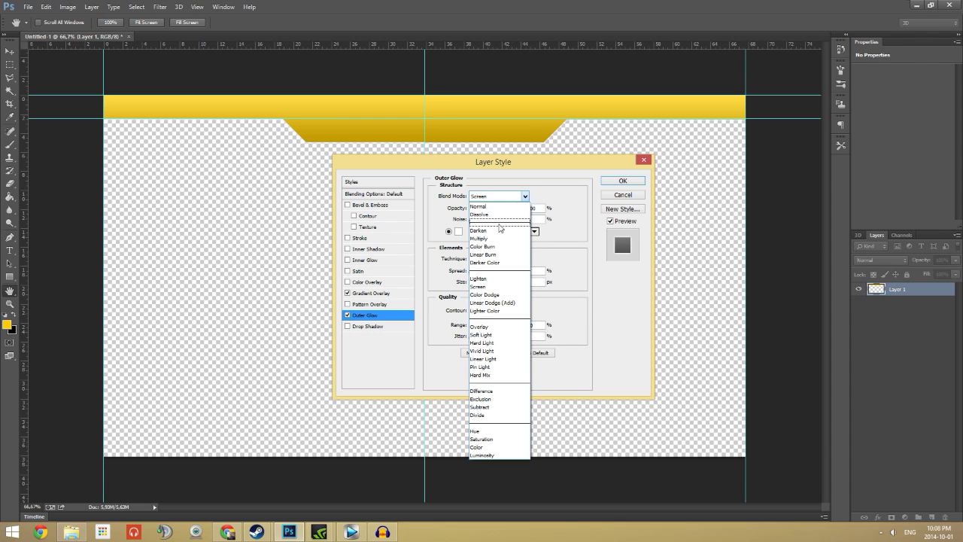
click(501, 208)
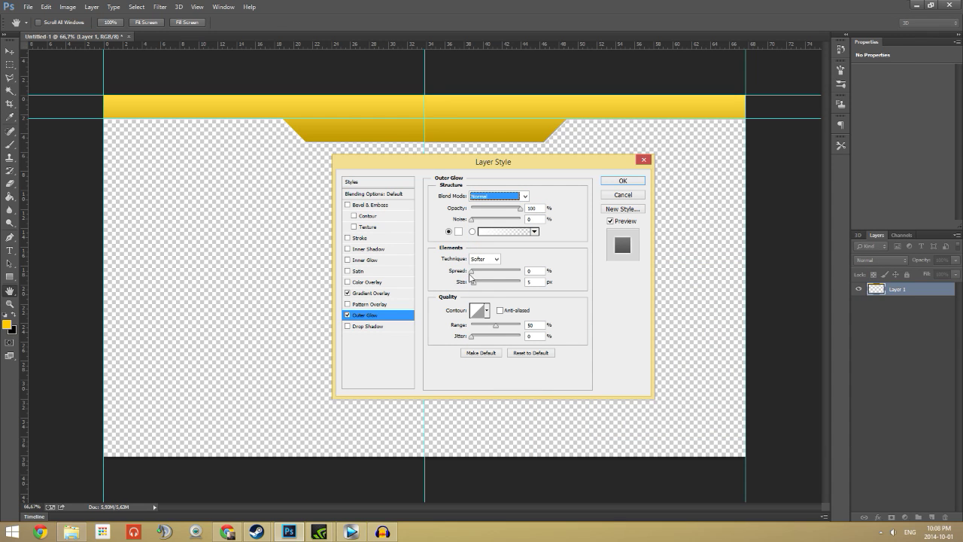
drag(470, 270, 631, 277)
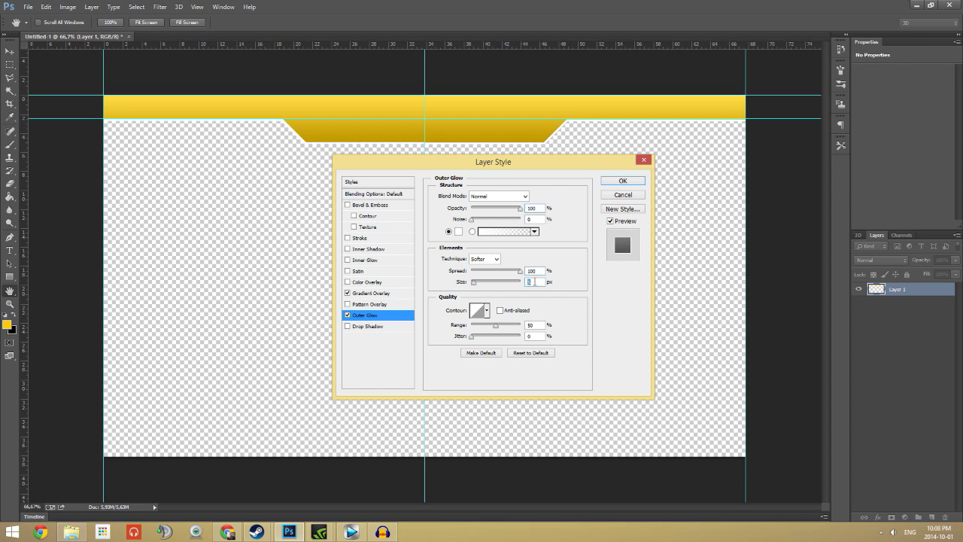
- Add a Drop Shadow to the header, increasing its size slightly and raising its opacity
click(368, 327)
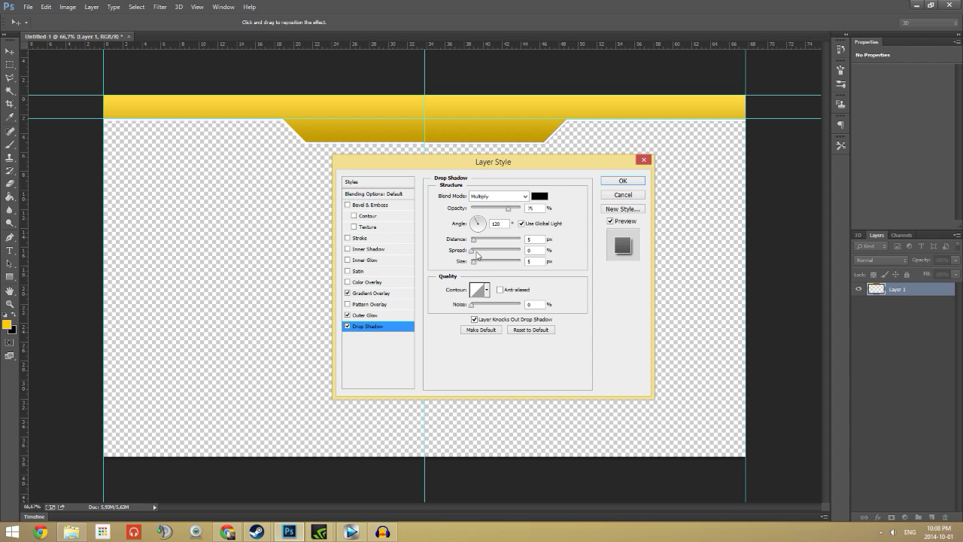
drag(473, 264, 478, 265)
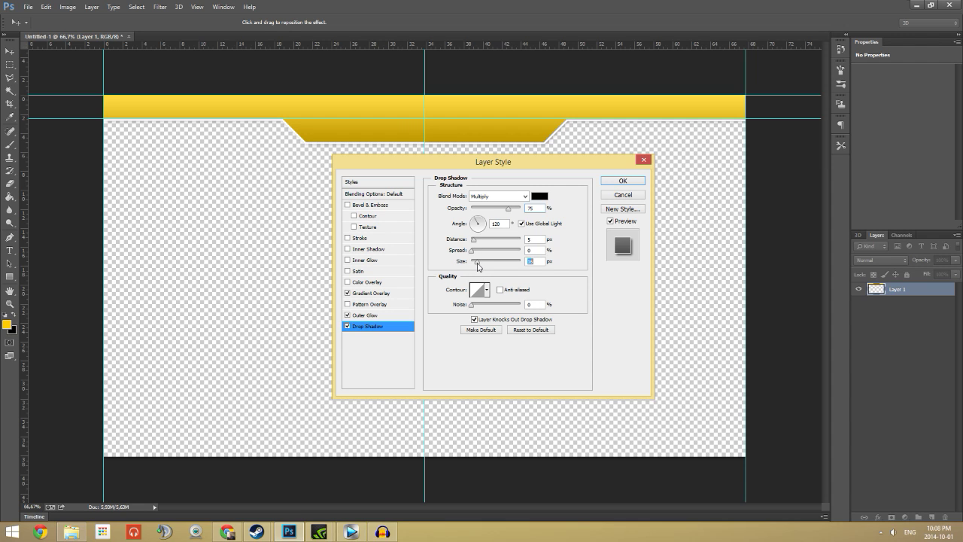
drag(487, 266, 477, 268)
drag(507, 213, 546, 216)
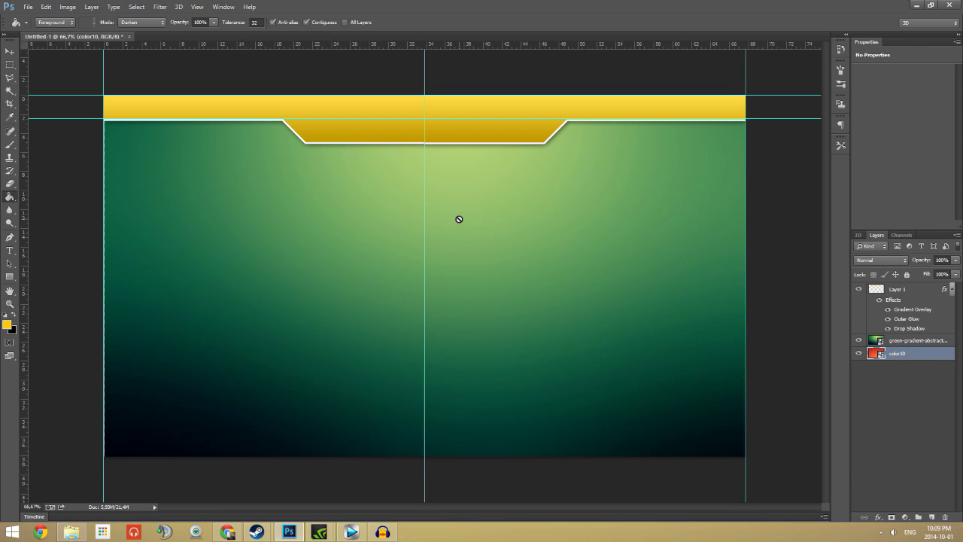
- Toggle the green gradient background layer's visibility to compare the header against the red and green backgrounds
click(858, 341)
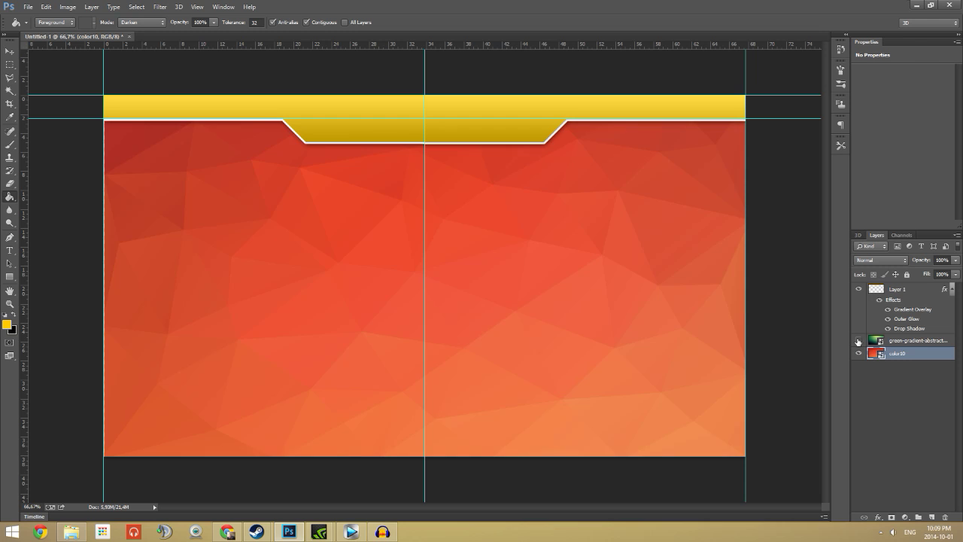
click(859, 341)
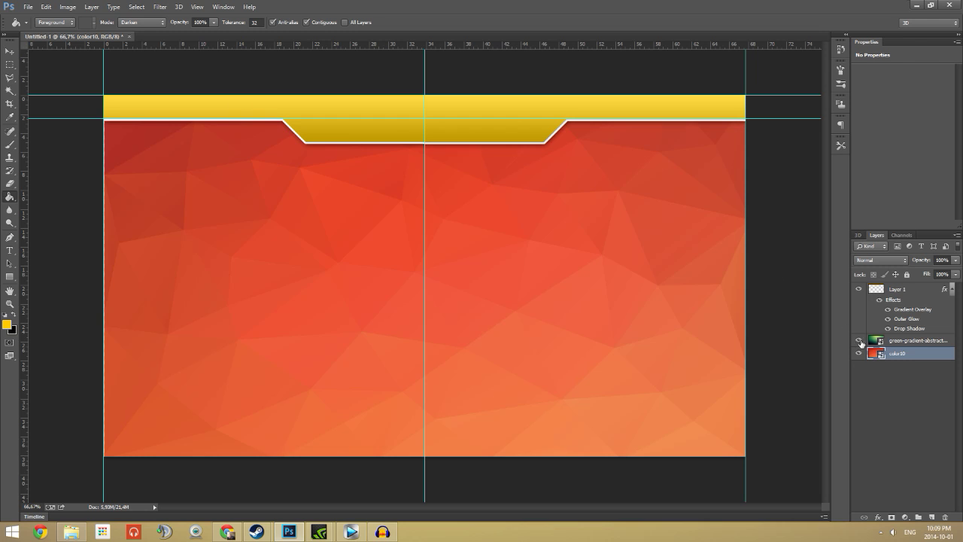
click(859, 341)
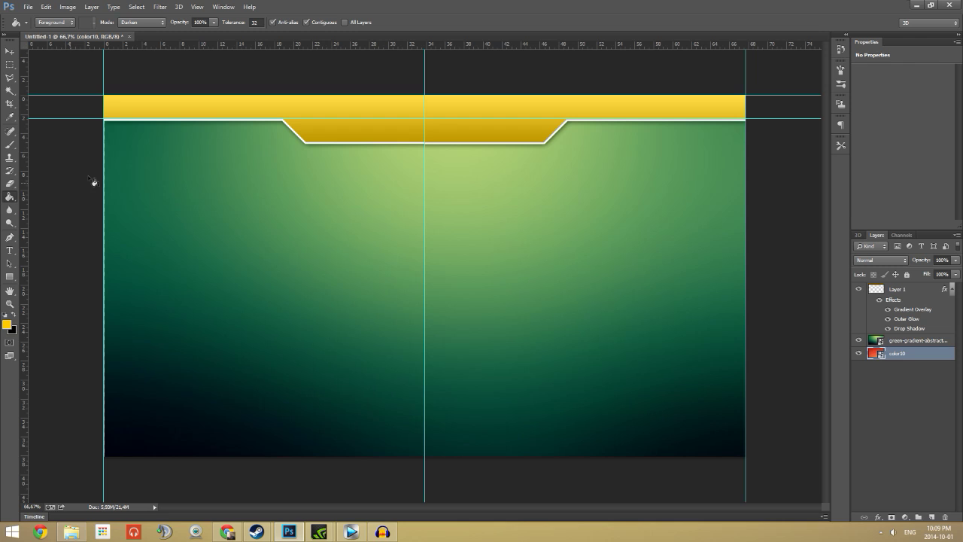
- Add the text HYBRID centred on the header's lower tab, with its layer above the header layer
click(10, 250)
click(300, 94)
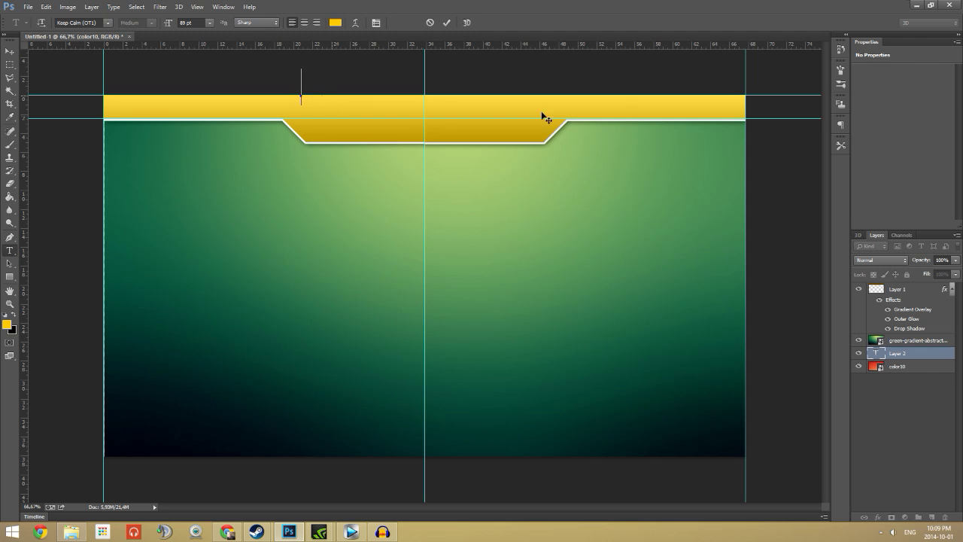
text(Thes)
drag(265, 149, 331, 181)
drag(902, 353, 899, 286)
- Recolour the HYBRID title text white (ffffff)
double_click(427, 139)
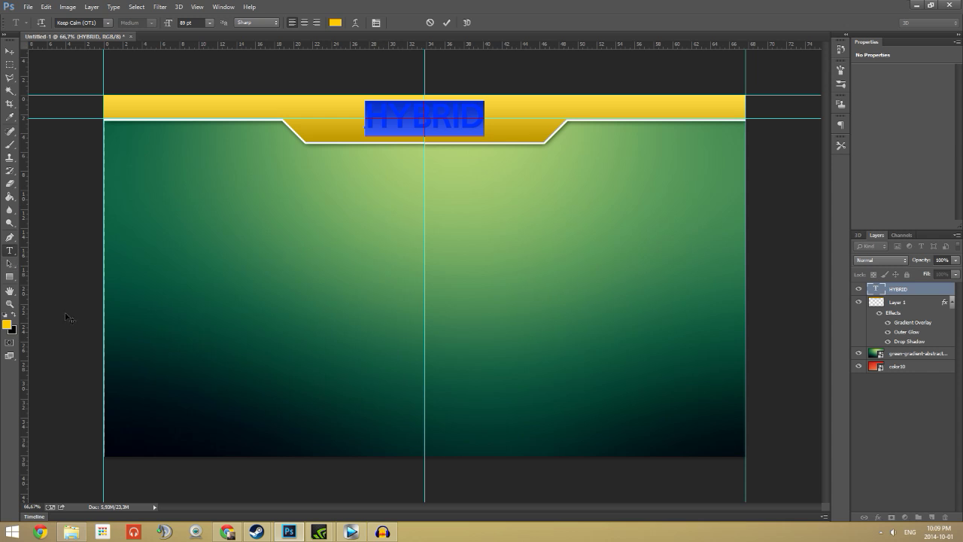
click(336, 23)
drag(655, 286, 607, 289)
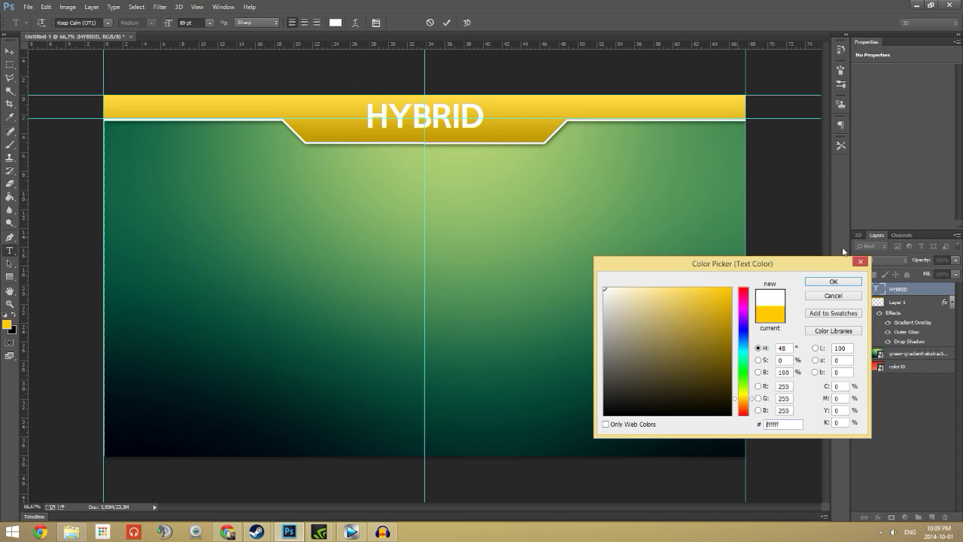
click(828, 284)
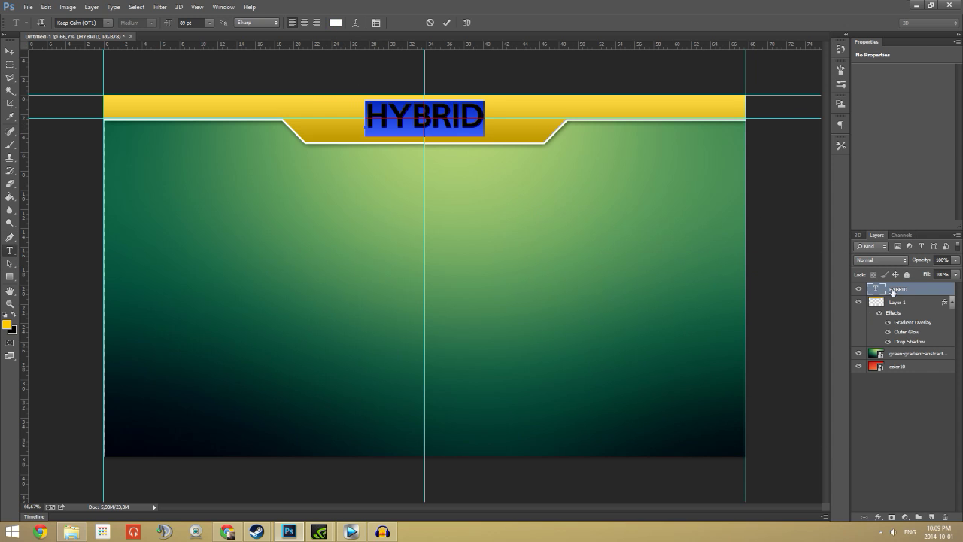
- Align the HYBRID text and the header layer to each other by their vertical centres
click(892, 291)
ctrl+click(893, 304)
key(v)
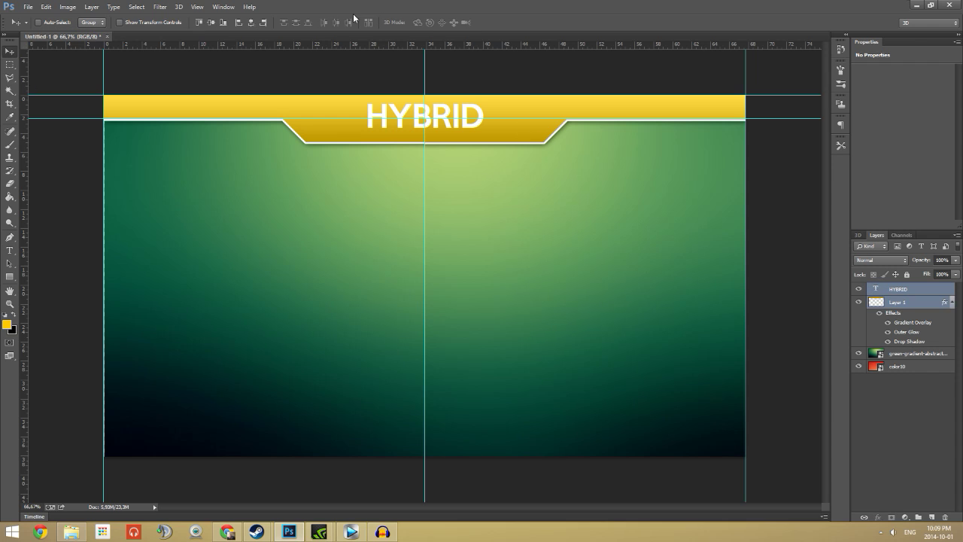
click(223, 23)
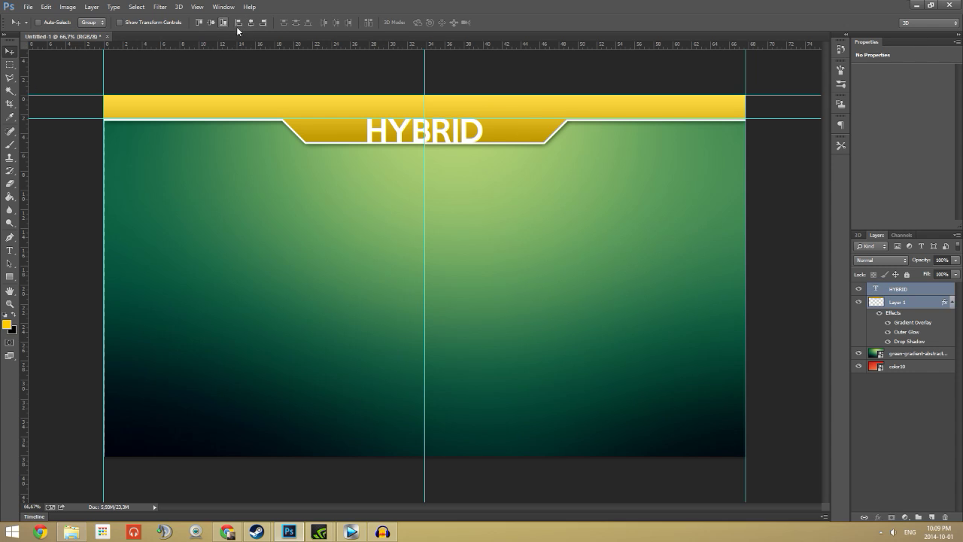
click(211, 22)
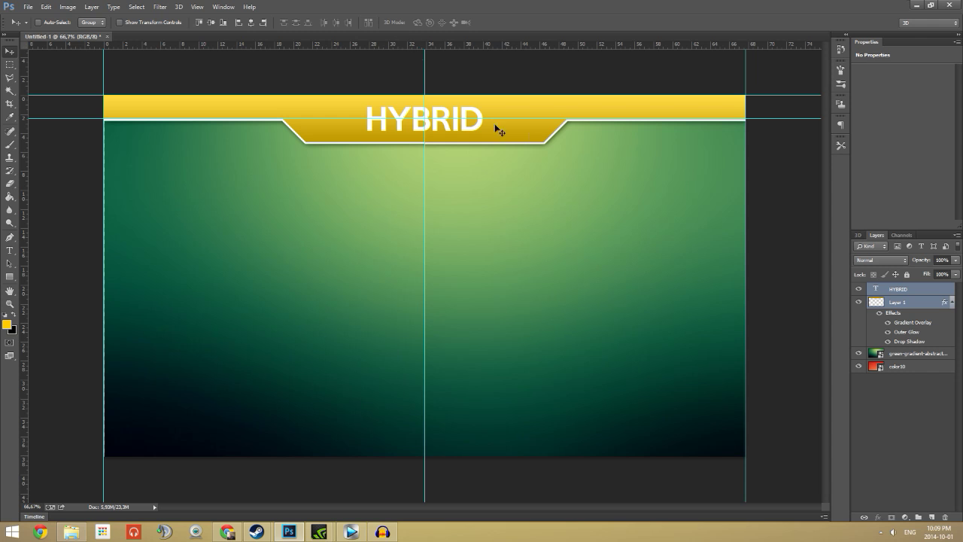
- Give the HYBRID text a reversed Reflected Gradient Overlay at 25% opacity and a Drop Shadow with 0 px distance
click(908, 292)
right_click(909, 293)
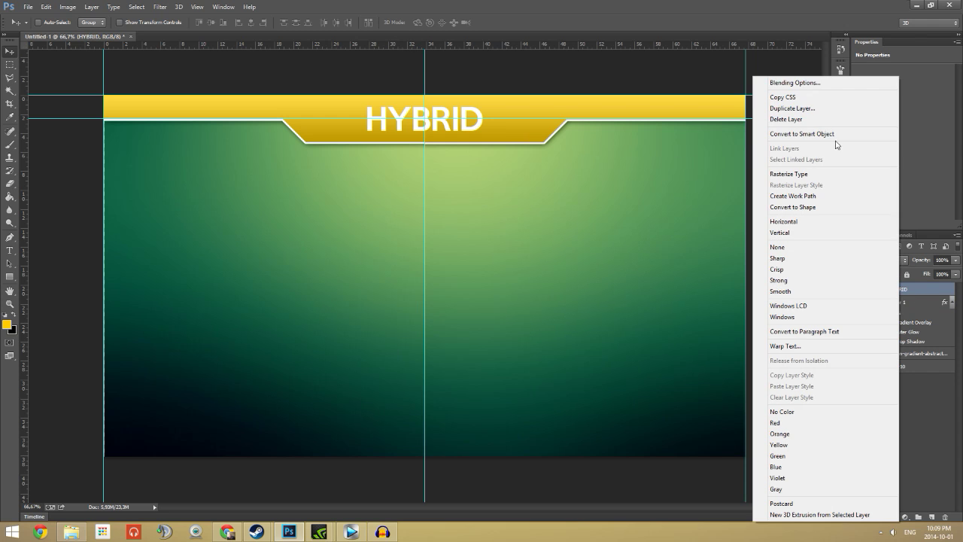
click(847, 82)
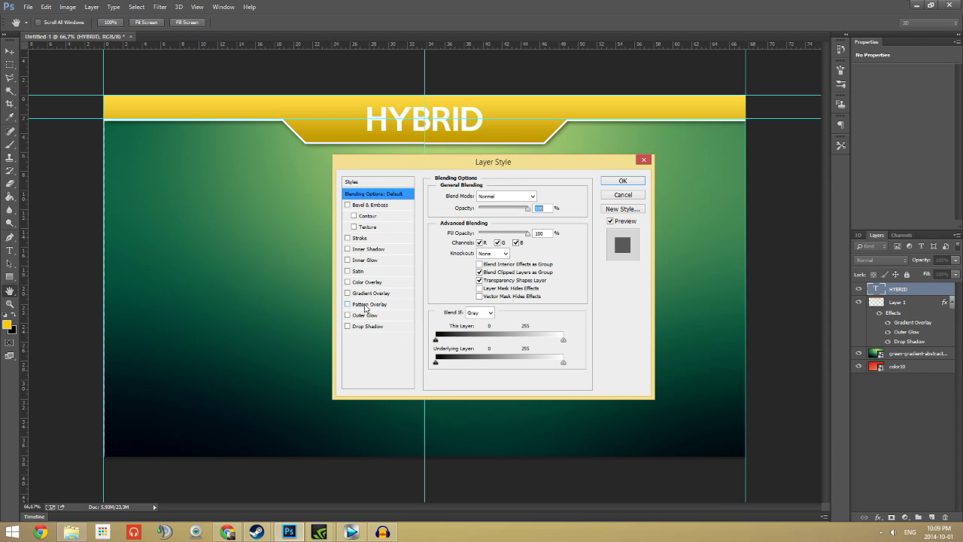
click(369, 293)
text(25)
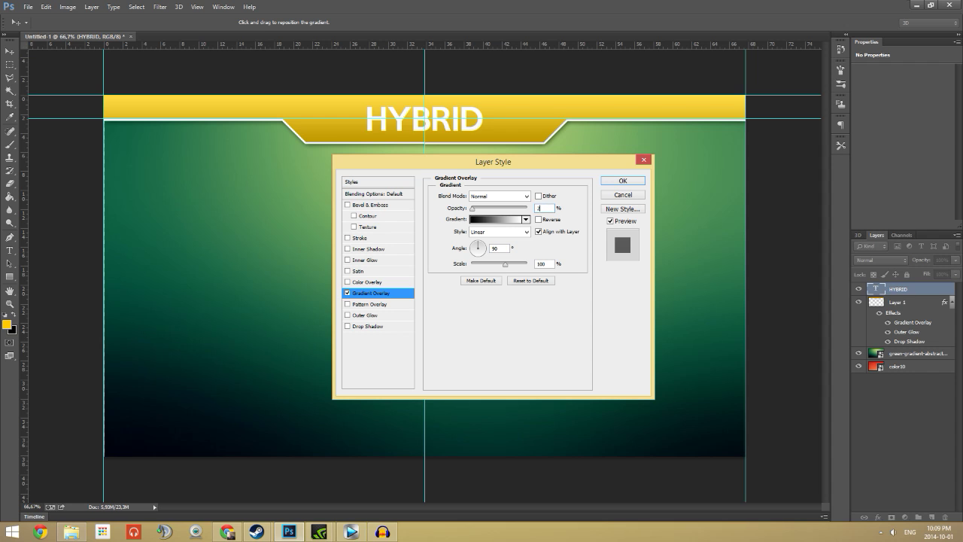
click(498, 232)
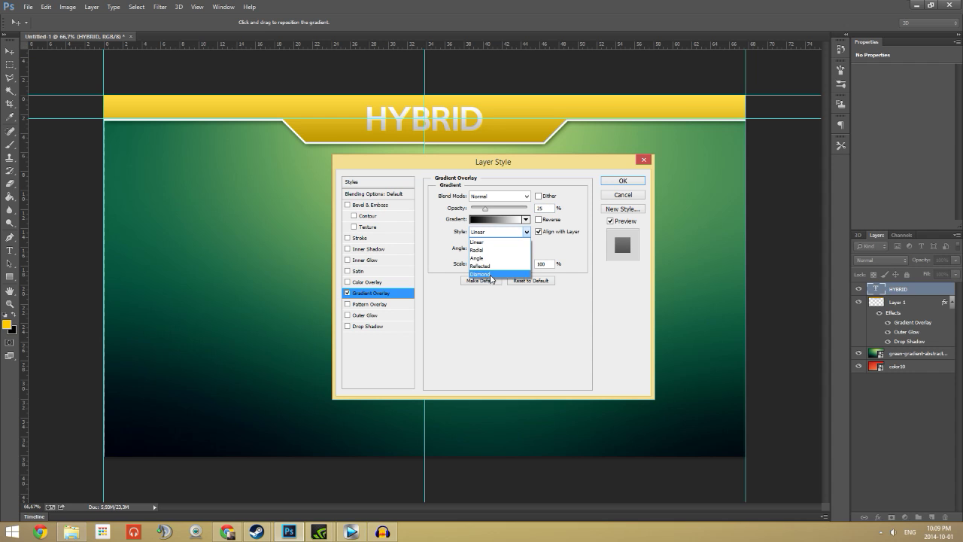
click(489, 271)
click(539, 219)
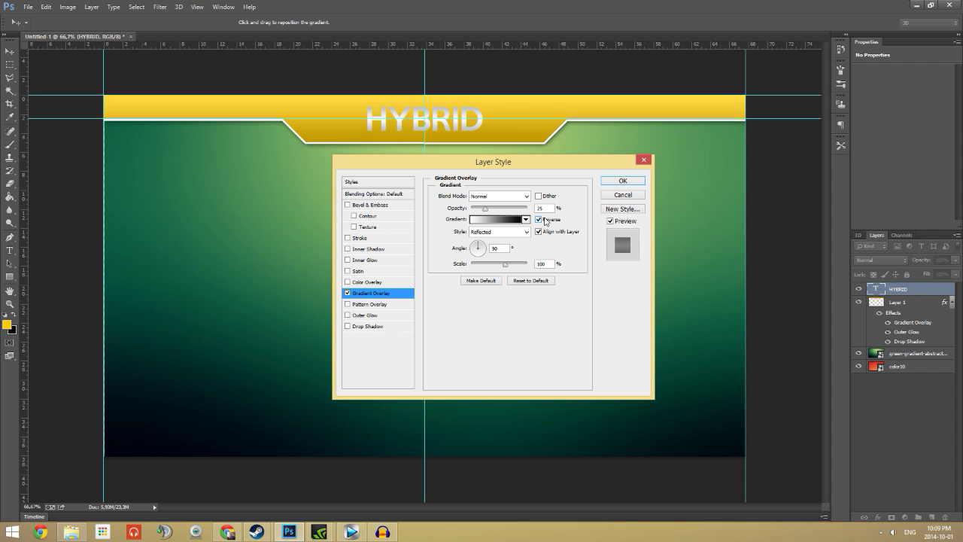
click(380, 326)
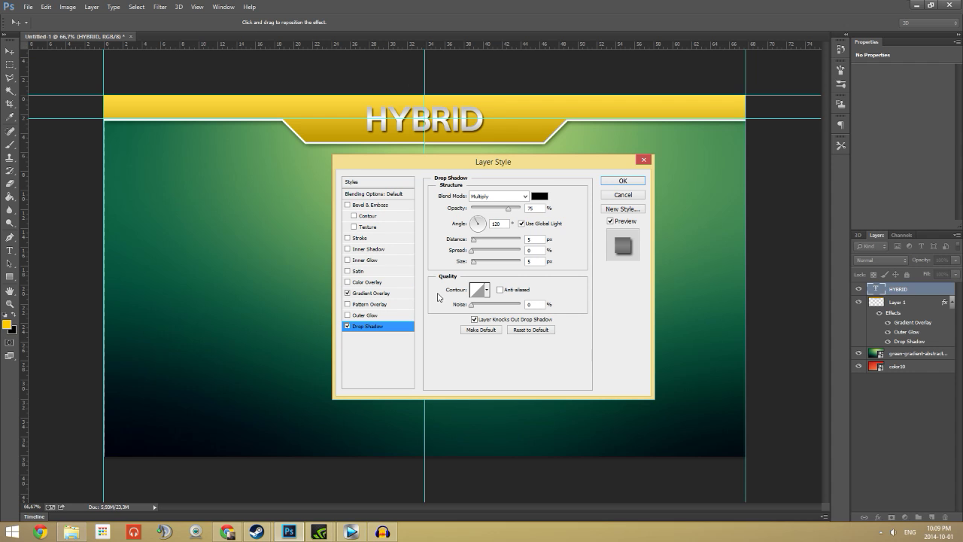
drag(474, 244, 443, 243)
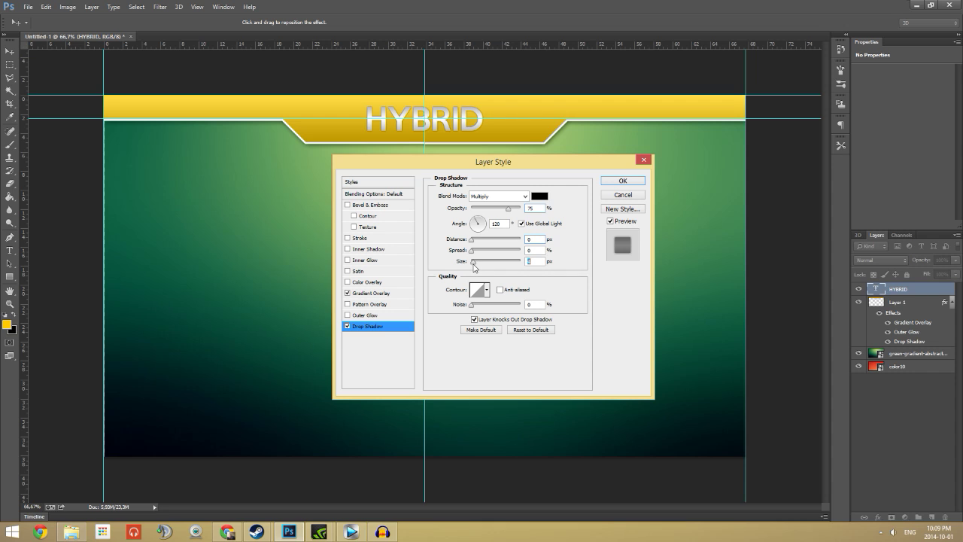
- Change the title's Gradient Overlay to 11% opacity and Linear style without reversal, and apply the layer style
click(388, 294)
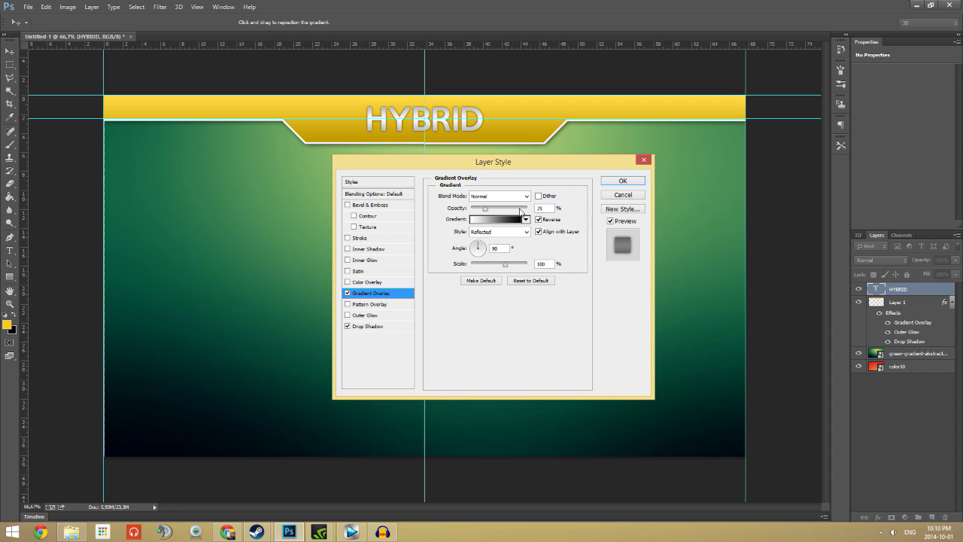
drag(489, 210, 477, 213)
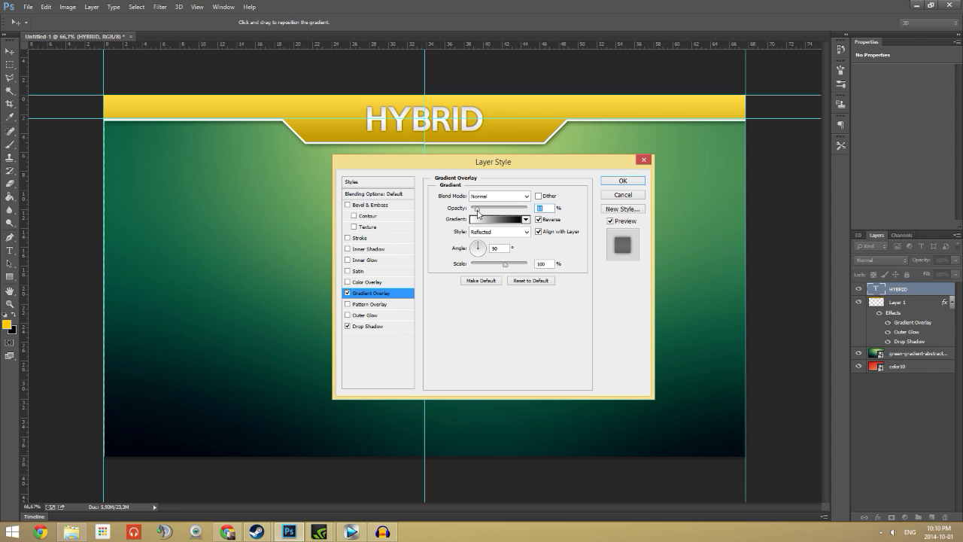
click(497, 232)
click(497, 240)
click(543, 220)
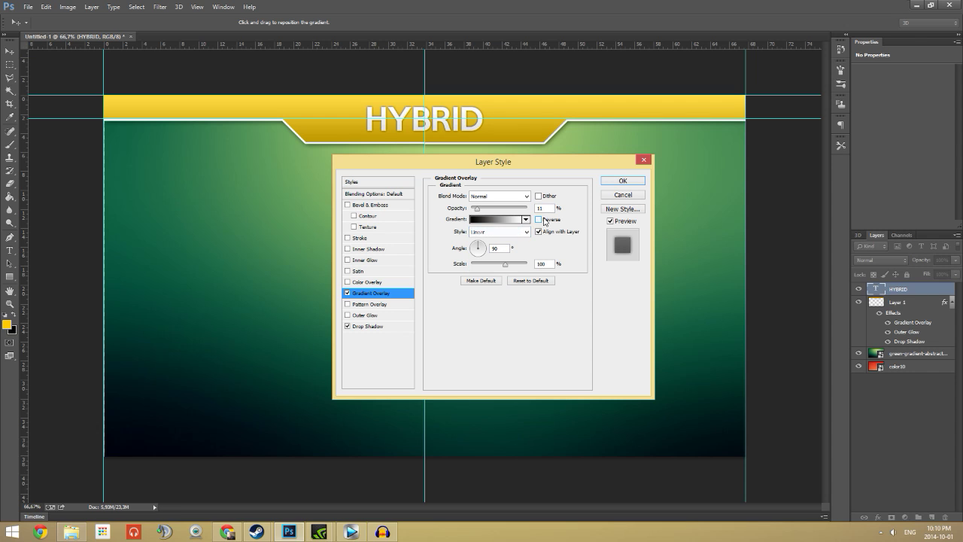
click(621, 180)
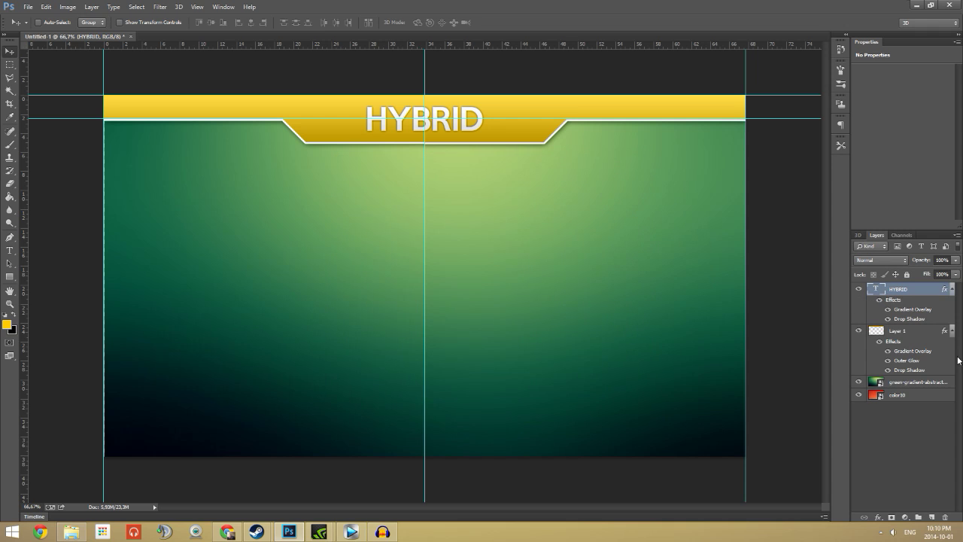
- Remove all vertical and horizontal guides from the canvas
click(908, 327)
drag(424, 174, 424, 43)
drag(104, 177, 15, 178)
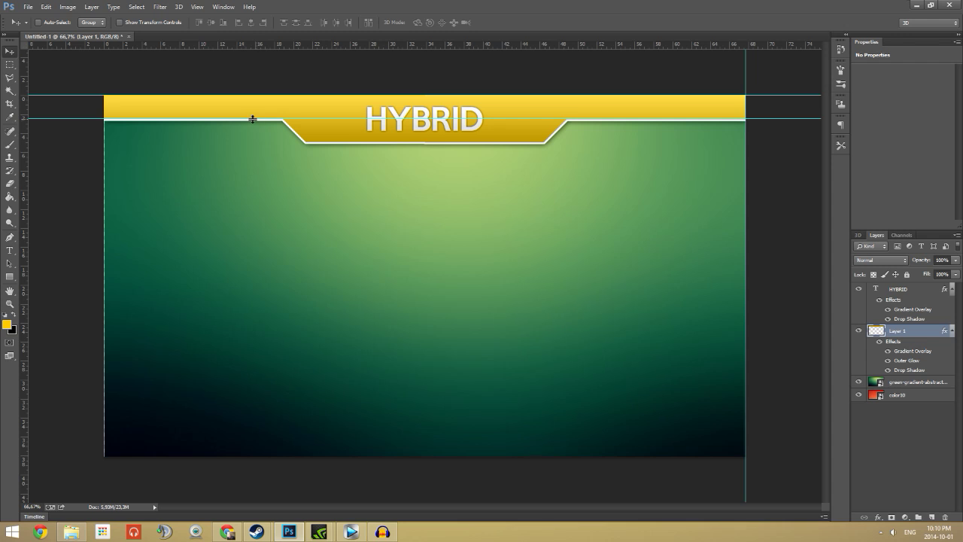
drag(230, 118, 297, 15)
drag(240, 95, 240, 44)
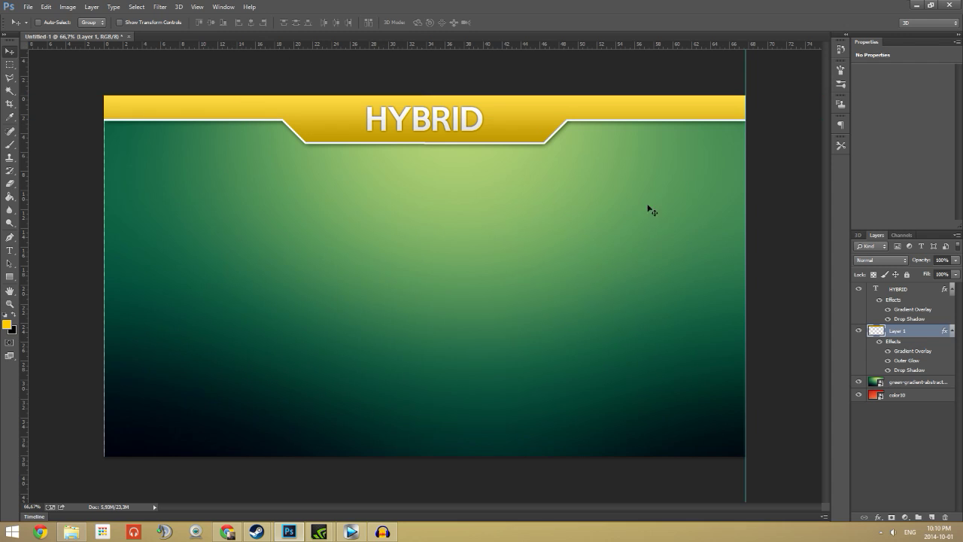
drag(746, 224, 746, 44)
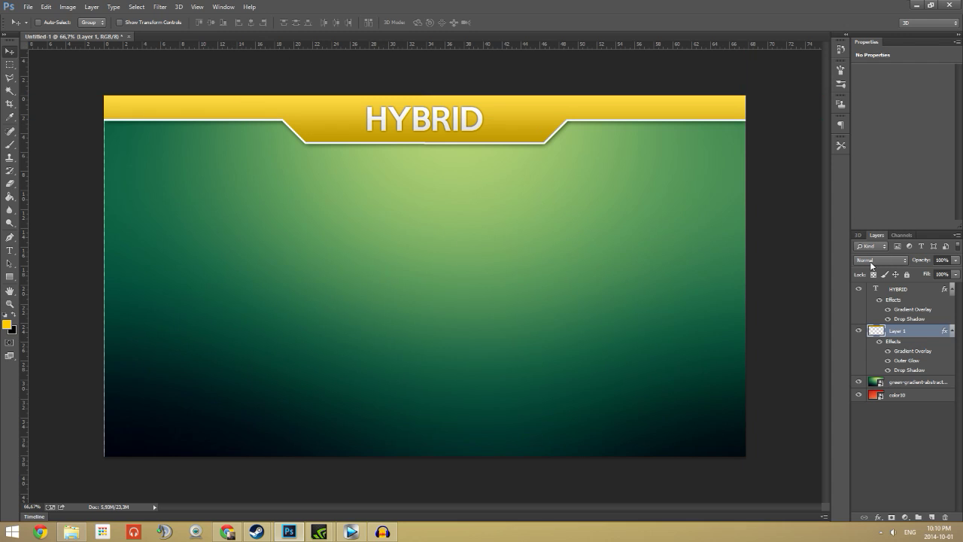
- Toggle the green gradient background layer's visibility to compare the header against both backgrounds
click(902, 382)
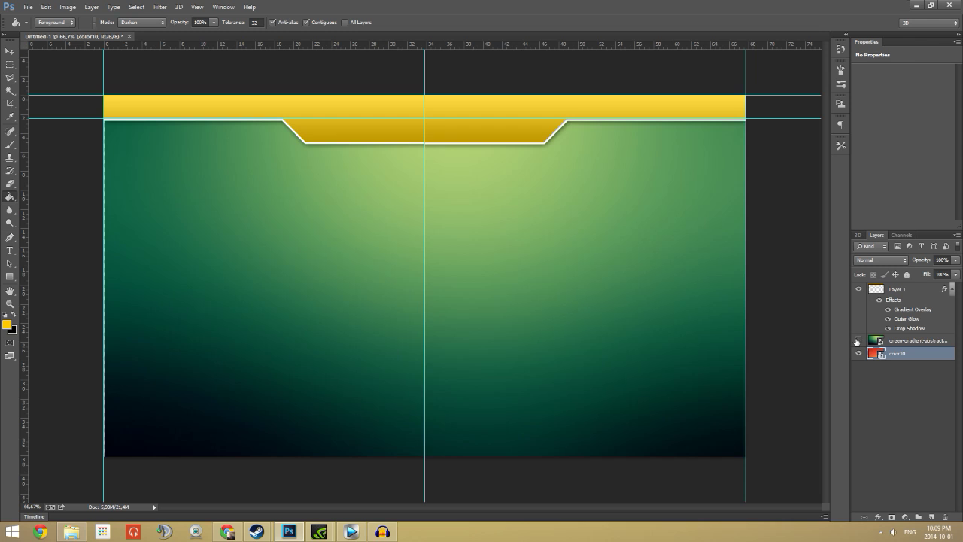
click(858, 341)
click(859, 343)
click(859, 342)
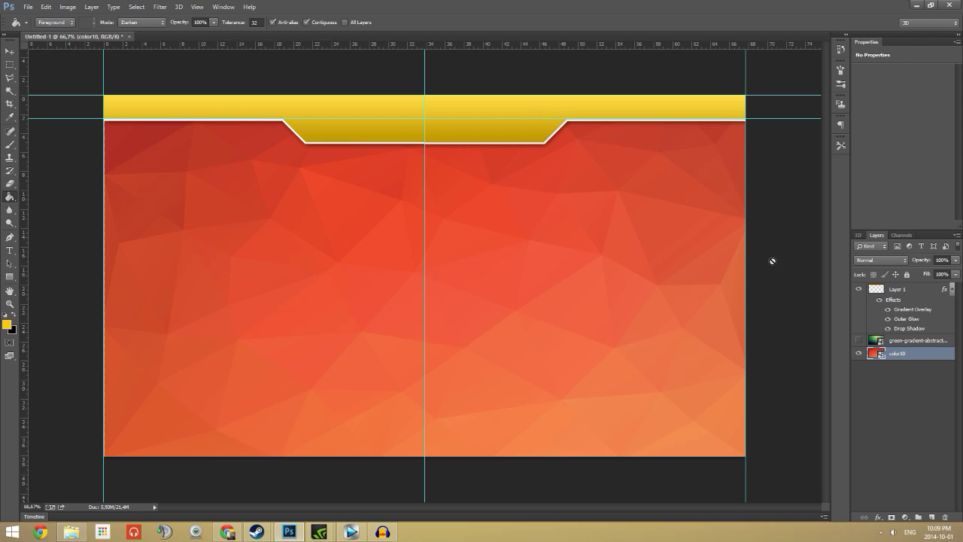
click(858, 342)
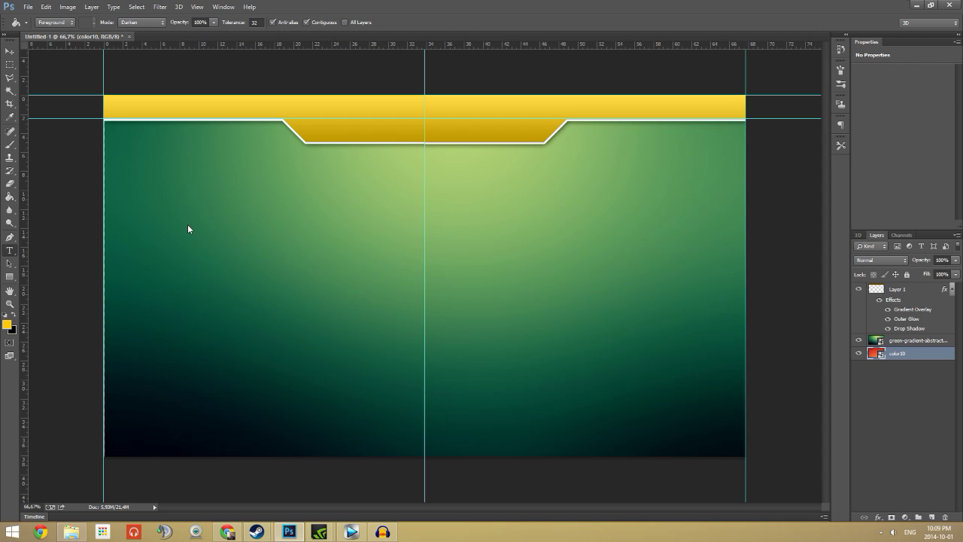
- Add the text HYBRID centred on the header's lower tab and place its layer above the header layer
key(t)
click(301, 95)
text(Text)
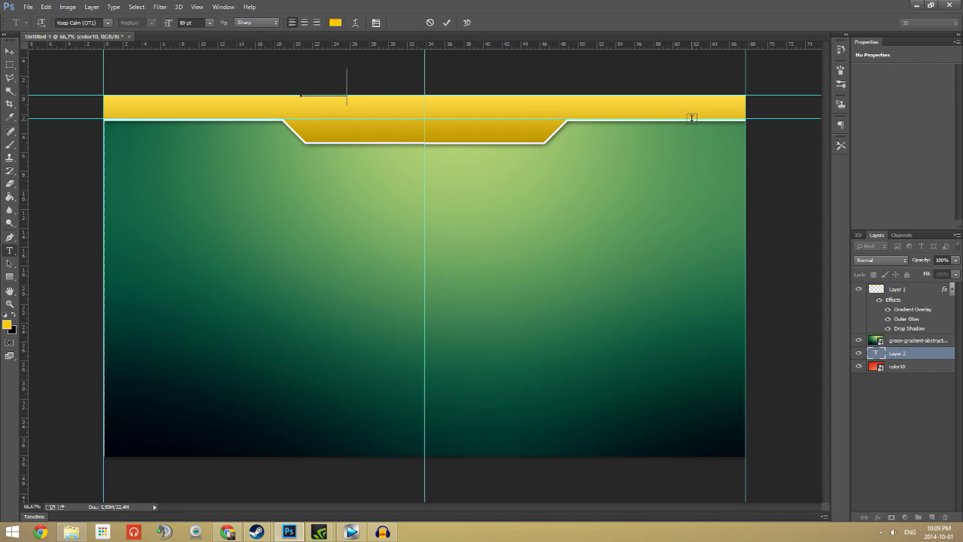
drag(259, 142, 322, 174)
drag(902, 350, 897, 286)
- Set the HYBRID text's colour to white (ffffff)
double_click(447, 128)
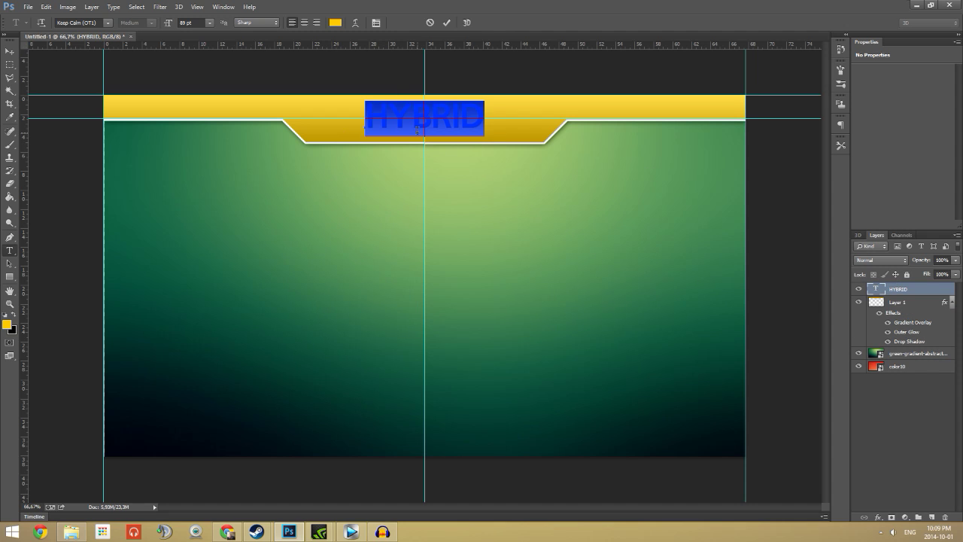
click(335, 22)
text(ffffff)
click(810, 281)
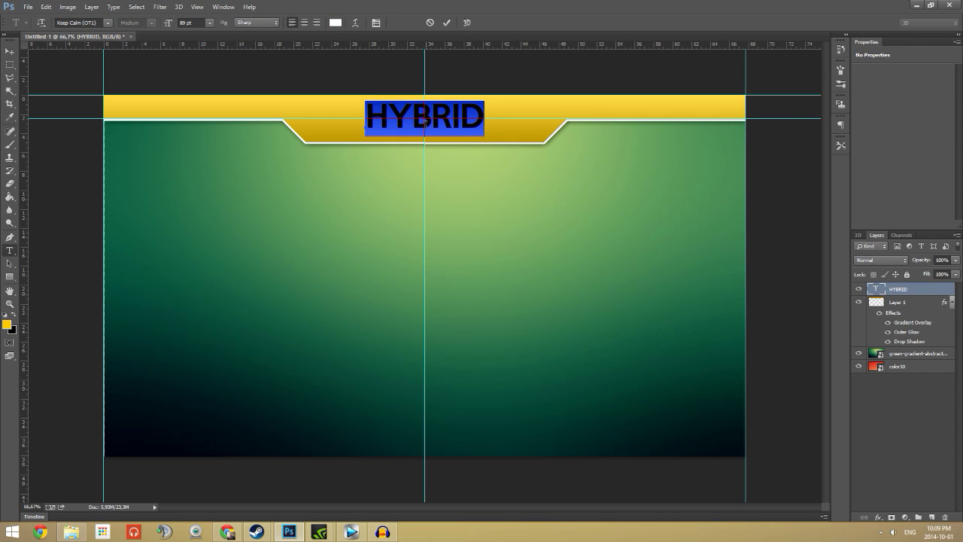
- Align the vertical centres of the HYBRID text layer and Layer 1
click(896, 292)
shift+click(895, 304)
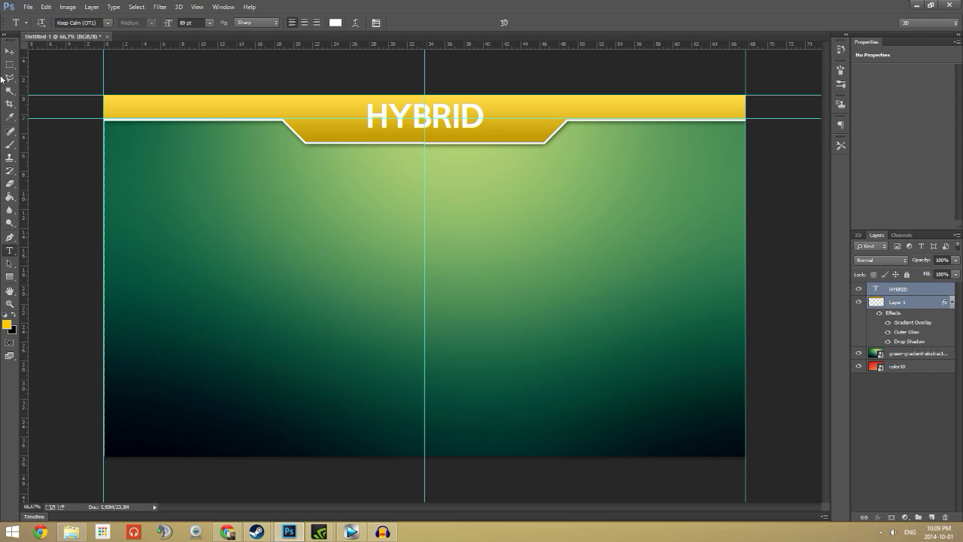
click(9, 52)
click(223, 23)
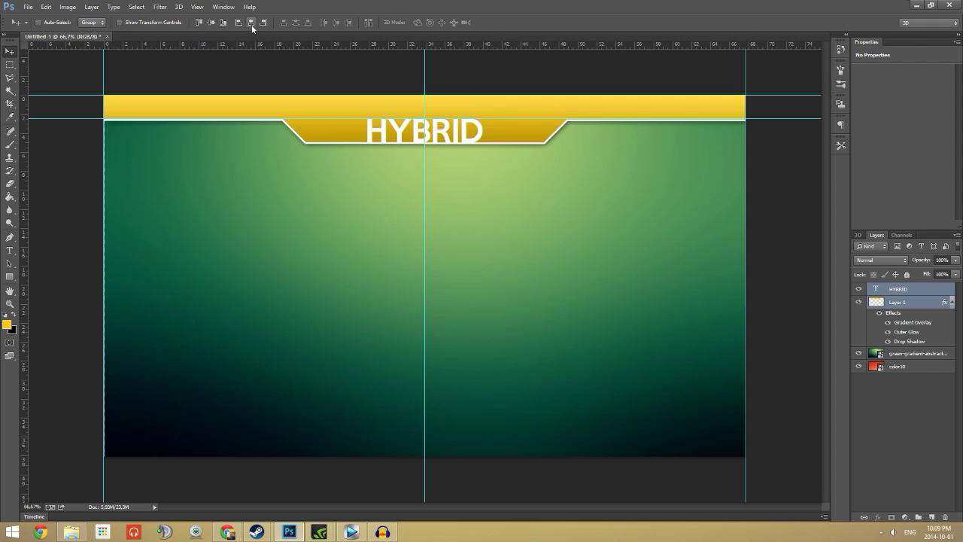
click(210, 22)
- Add a Gradient Overlay to the HYBRID text at 25% opacity, Reflected and reversed, plus a Drop Shadow with 0 px distance
click(911, 292)
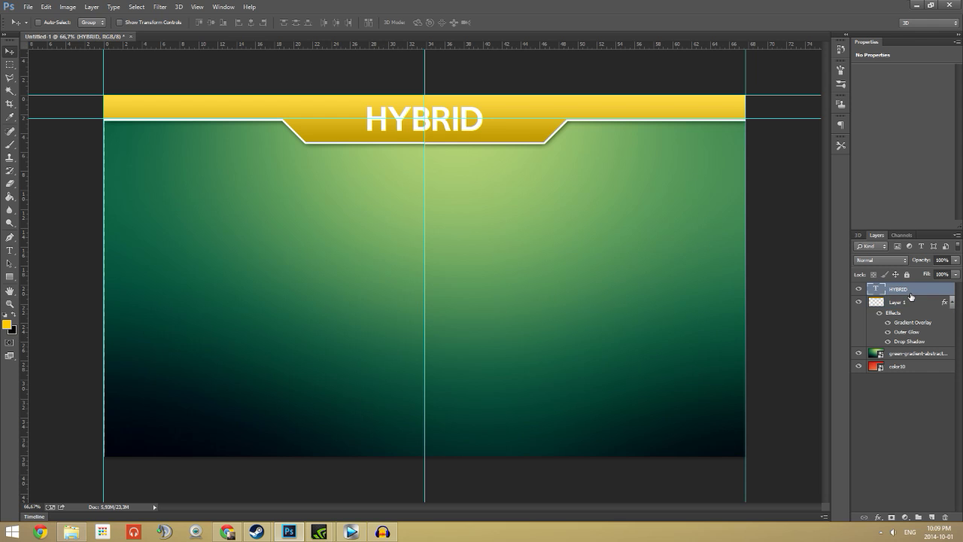
right_click(901, 293)
click(794, 88)
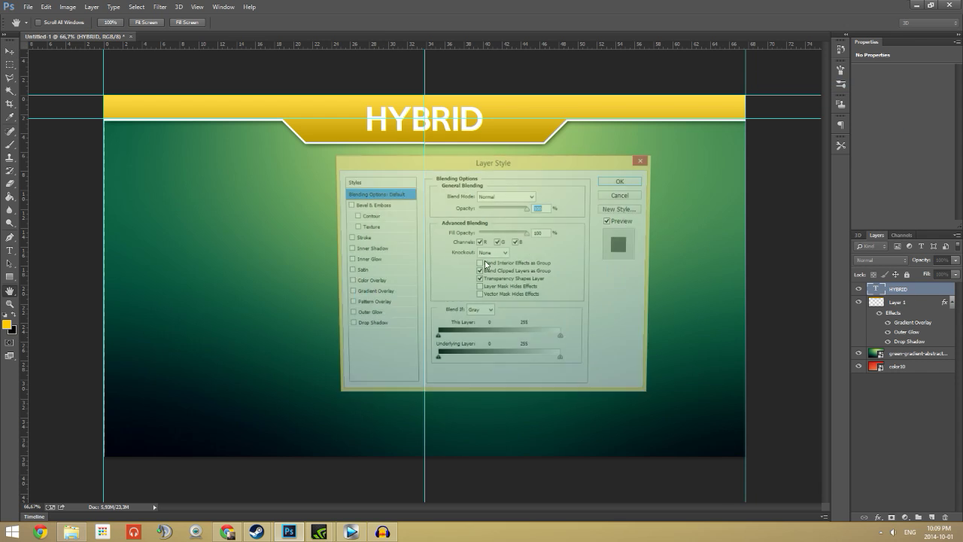
click(369, 293)
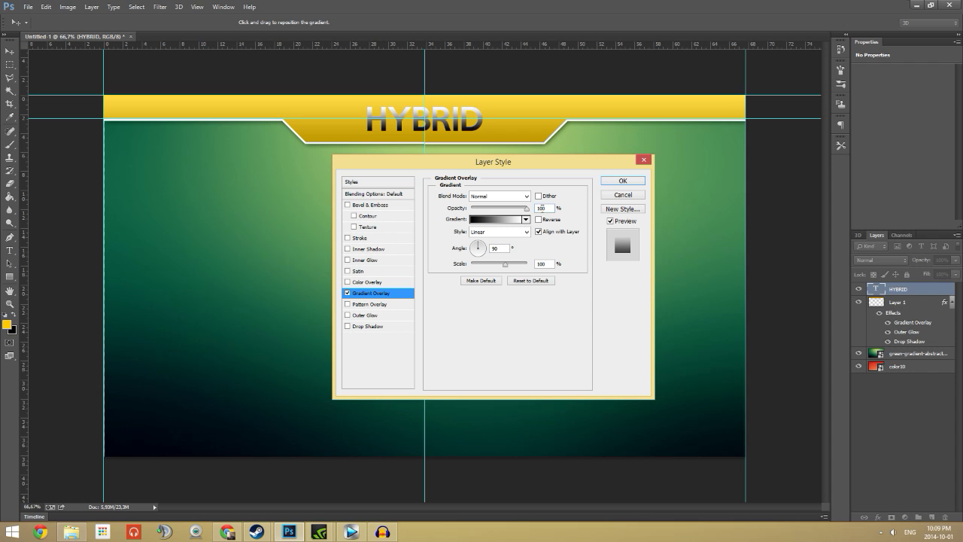
text(25)
click(496, 231)
click(489, 264)
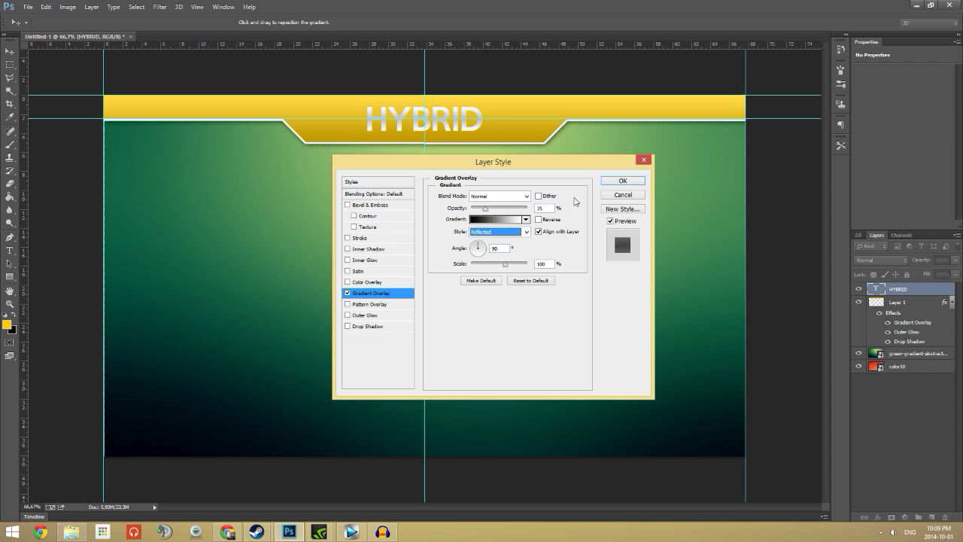
click(548, 220)
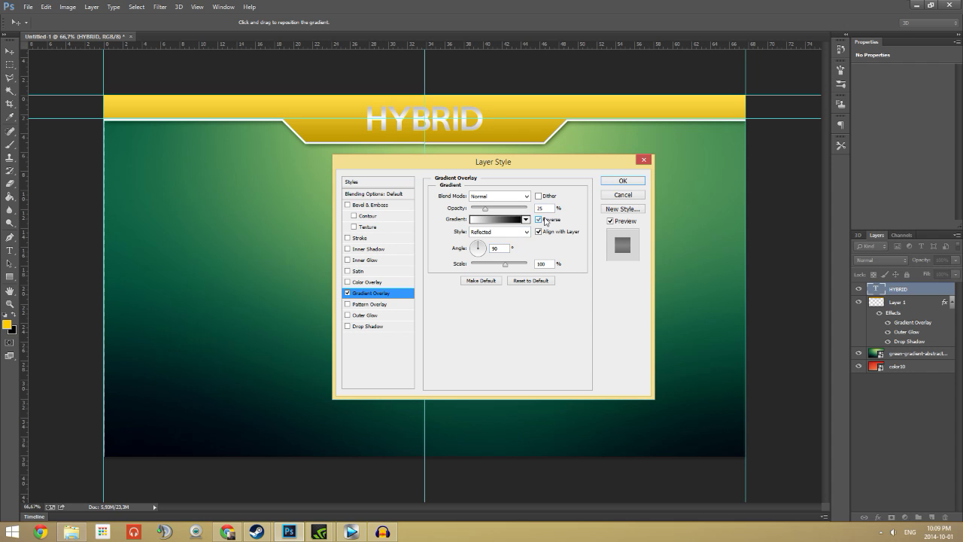
click(380, 327)
drag(473, 239, 467, 240)
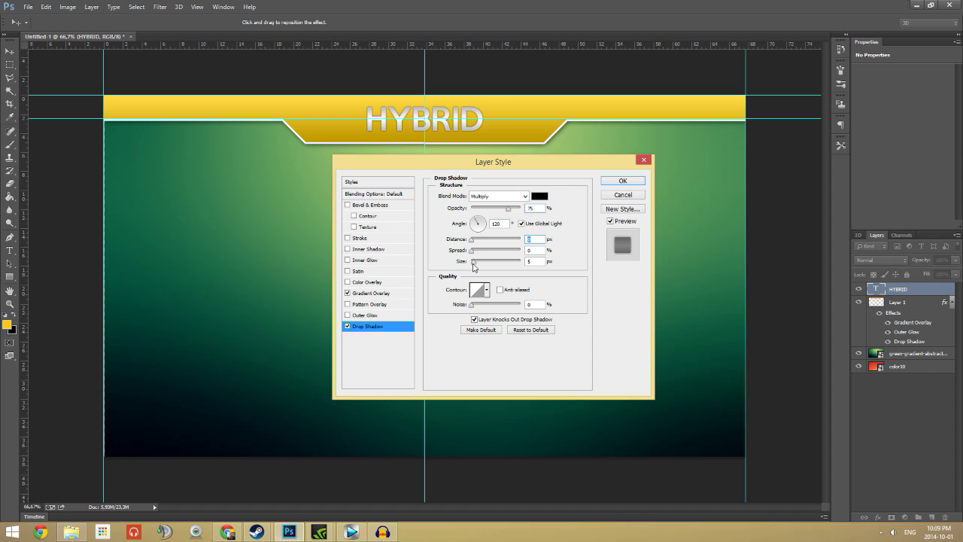
- Set the HYBRID text's Gradient Overlay to 11% opacity with Linear style and without Reverse
click(391, 294)
click(485, 210)
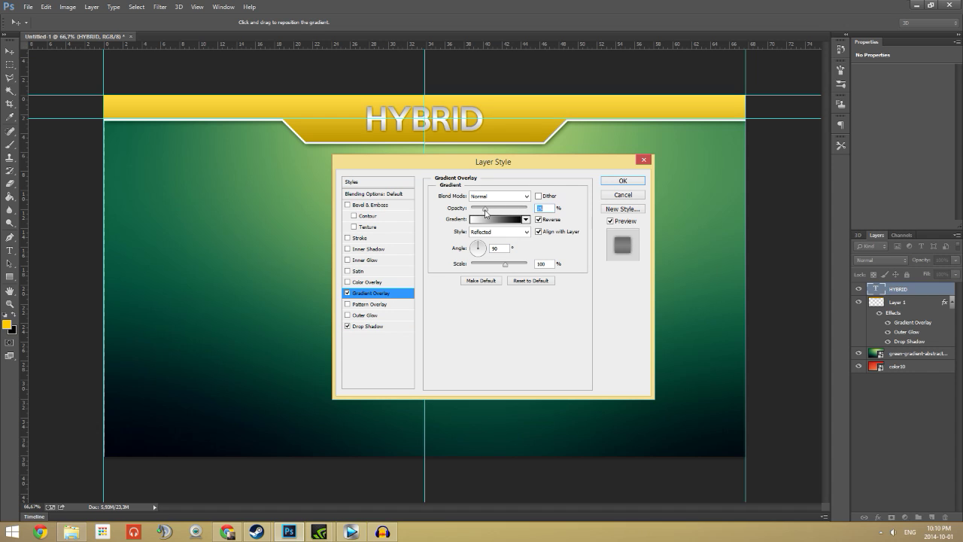
drag(481, 213, 477, 213)
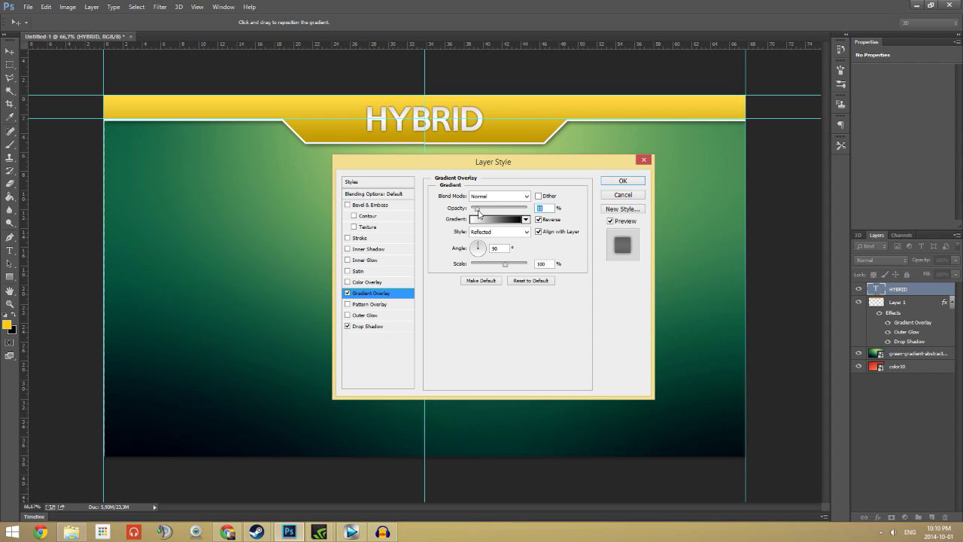
click(500, 232)
click(508, 233)
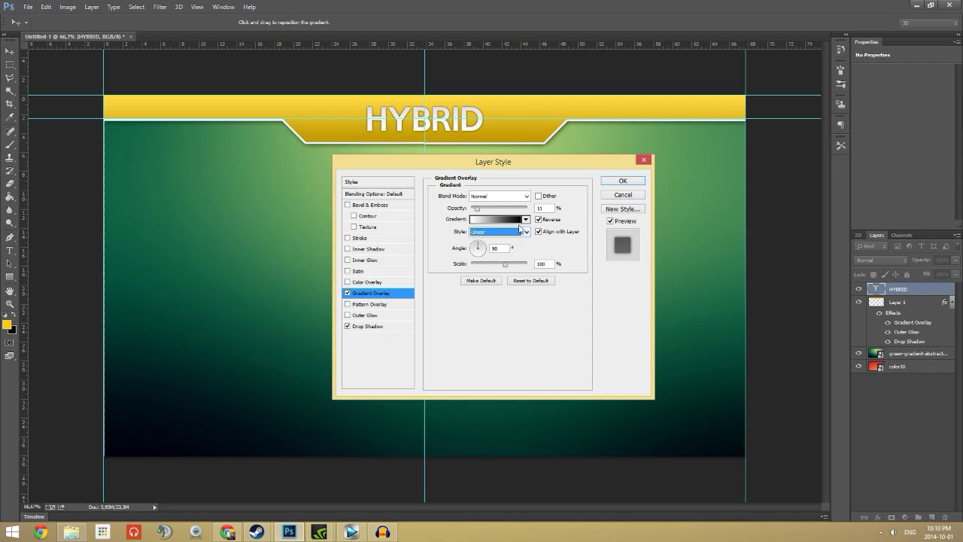
click(544, 221)
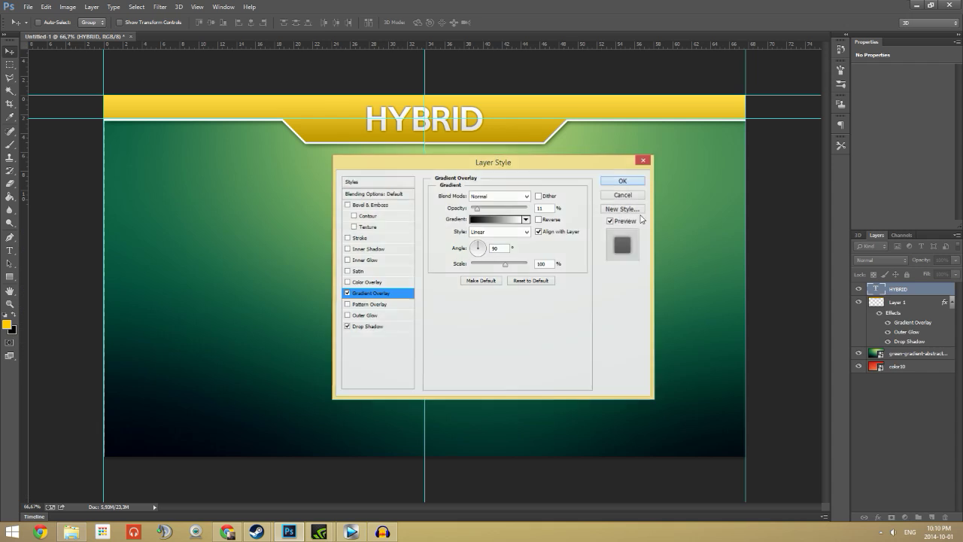
key(Return)
- Select the header layer and remove the guides from the canvas
key(alt+bracketleft)
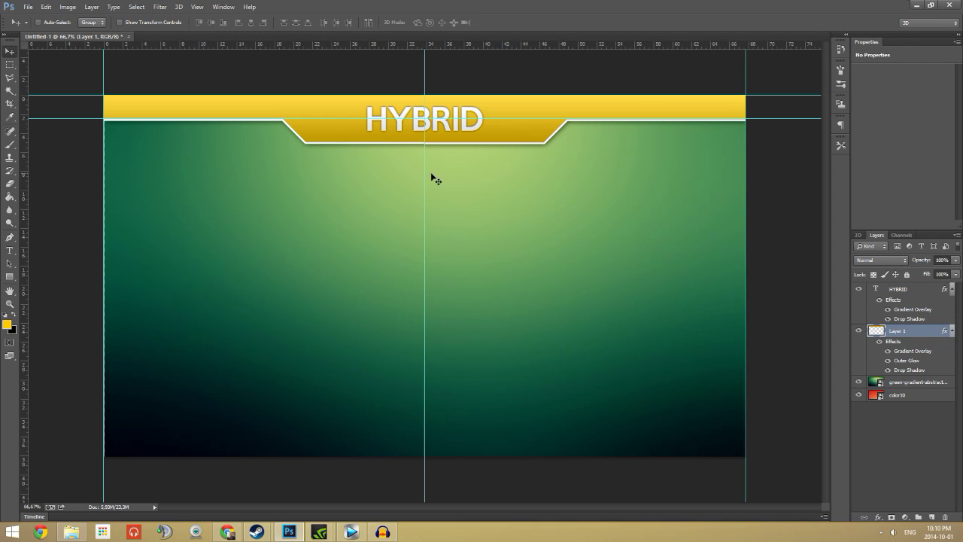
drag(423, 172, 19, 178)
drag(233, 120, 281, 30)
drag(750, 224, 19, 224)
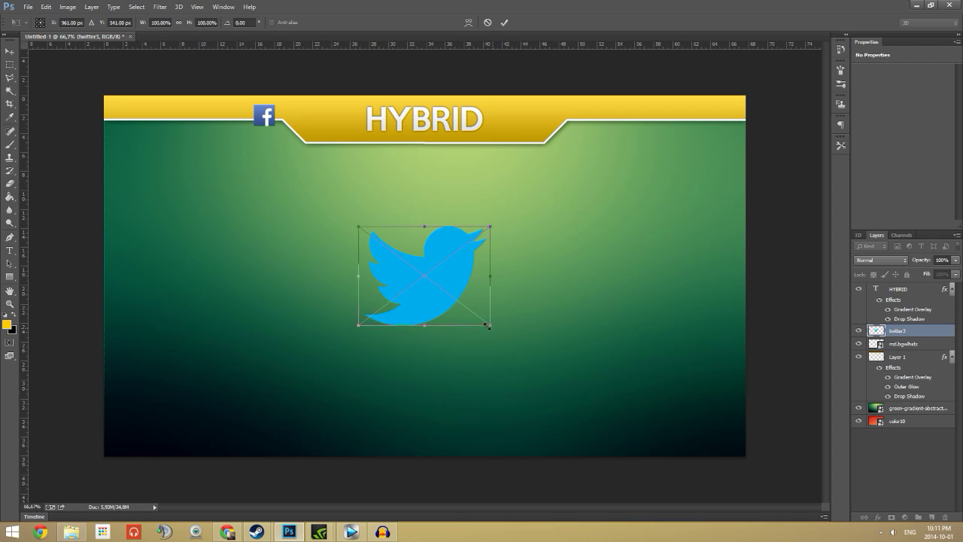
- Scale down the Twitter and YouTube icons, placing Twitter beside the HYBRID title and YouTube at the header's far left end
drag(494, 325, 313, 121)
right_click(327, 122)
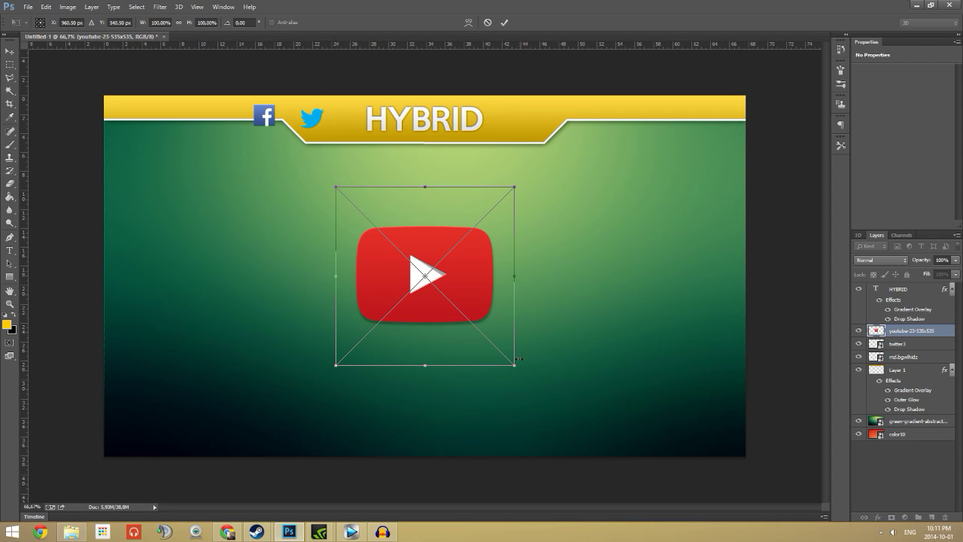
drag(554, 369, 360, 197)
right_click(358, 198)
click(375, 201)
drag(359, 203, 138, 112)
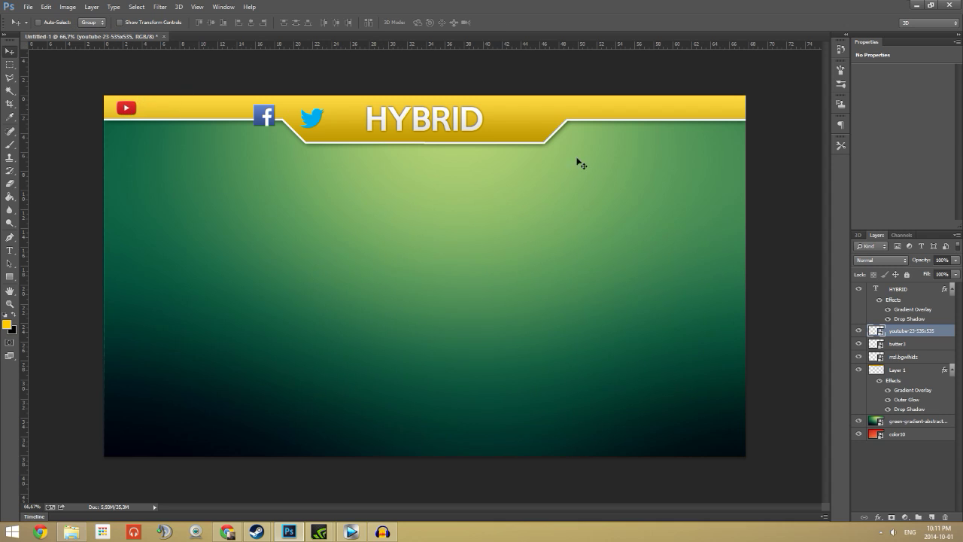
- Move the Twitter and Facebook icons along the thin header bar so they form a row to the right of the YouTube icon
click(897, 343)
drag(307, 123, 183, 107)
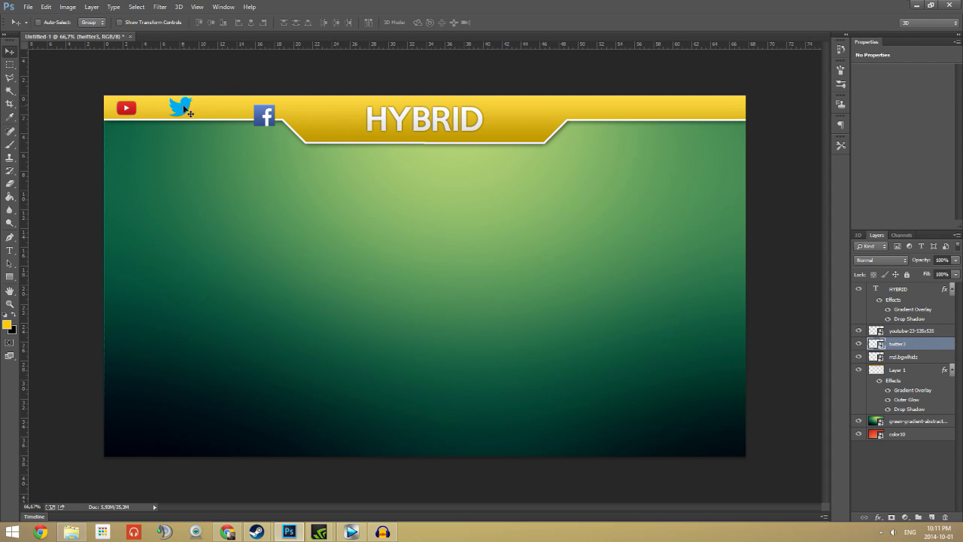
click(913, 359)
drag(287, 115, 222, 108)
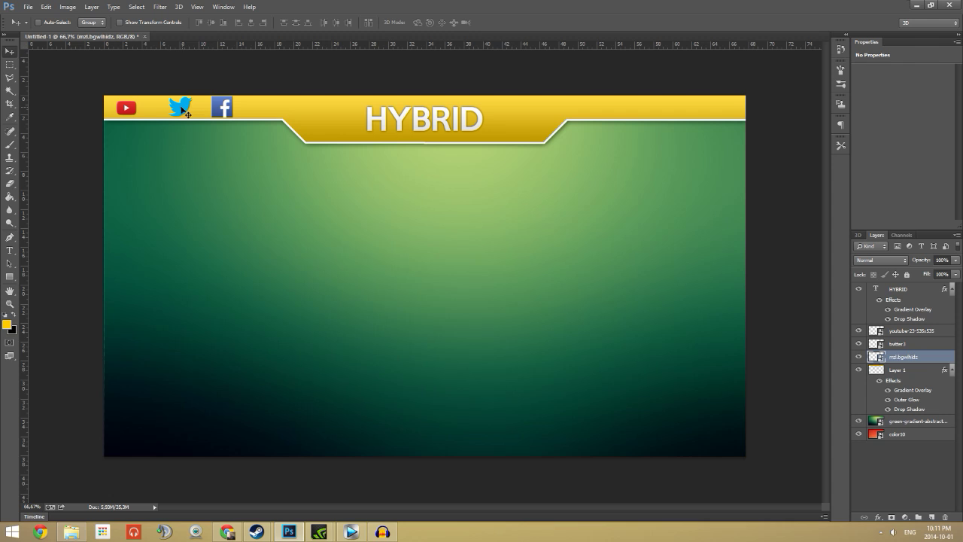
click(915, 345)
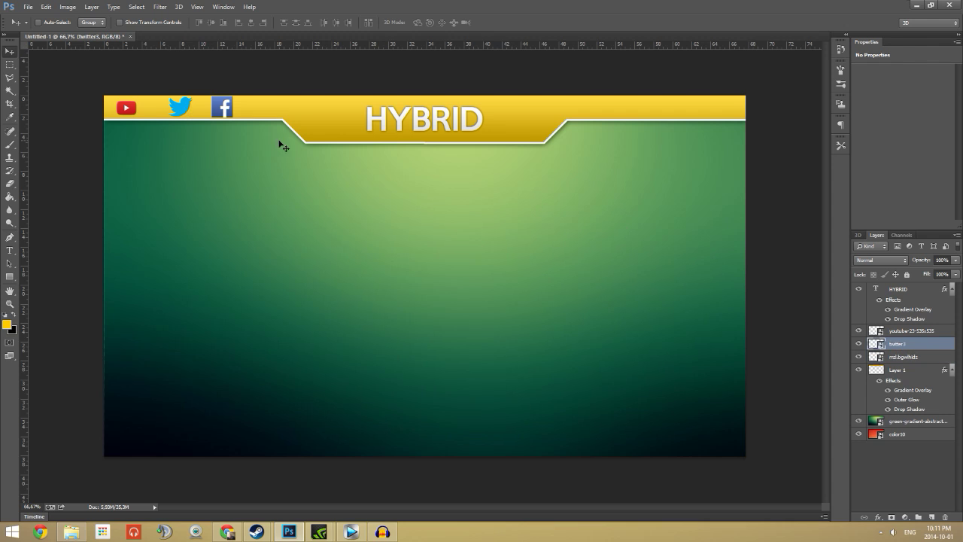
drag(185, 110, 173, 108)
- Import the blue wildcat logo 9cRRRezgi, scale it down and place it on the header tab just left of HYBRID
drag(40, 535, 613, 327)
drag(582, 450, 336, 174)
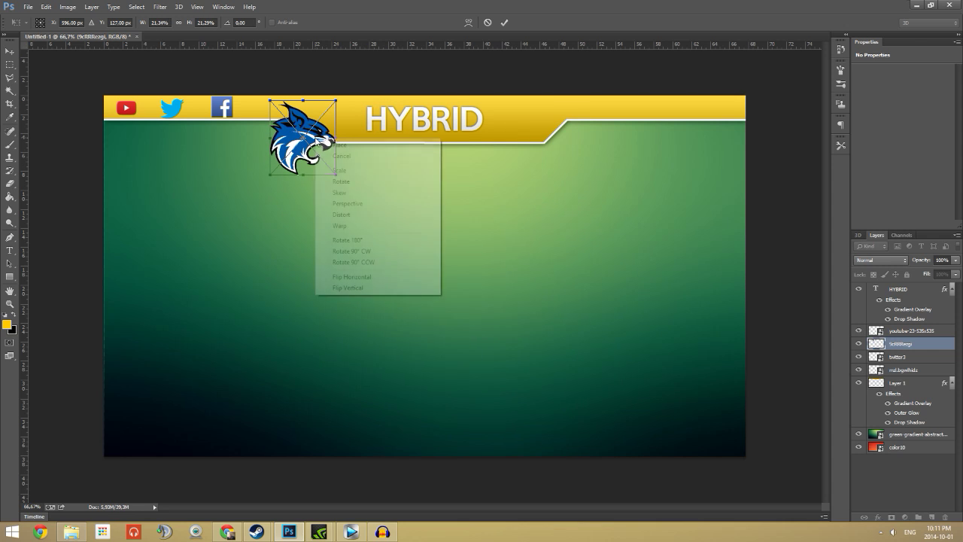
key(Return)
drag(313, 106, 677, 110)
key(ctrl+[)
drag(665, 143, 336, 122)
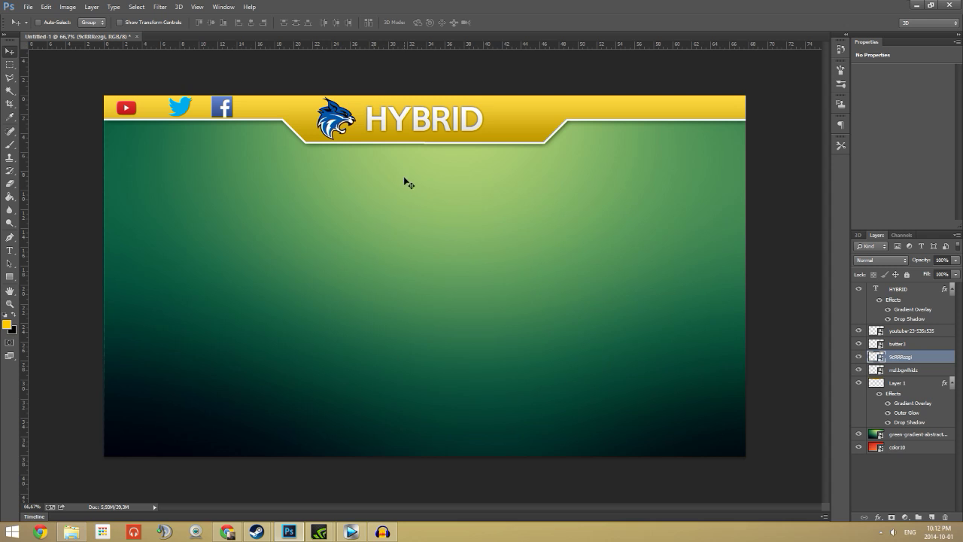
- Place a horizontally flipped duplicate of the wildcat logo on the header tab just right of HYBRID
right_click(918, 363)
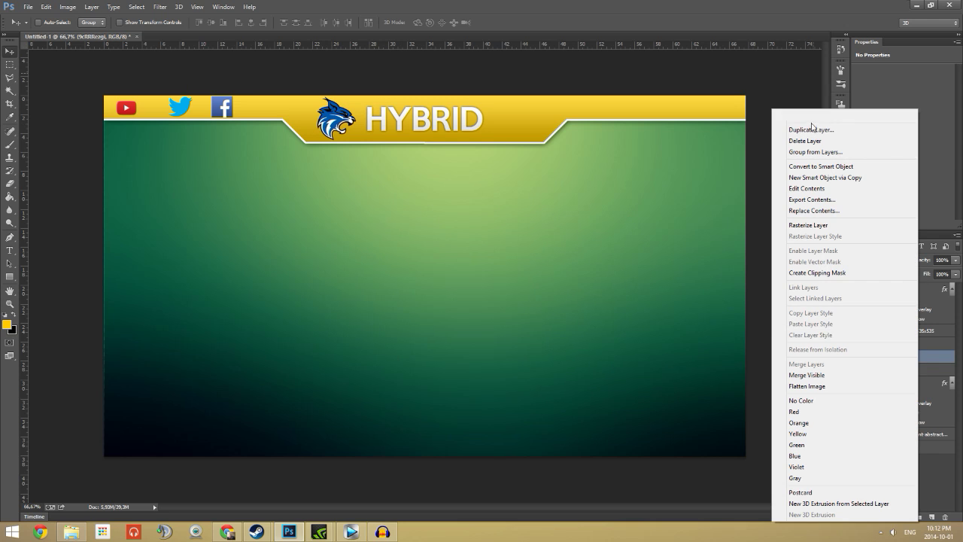
click(819, 127)
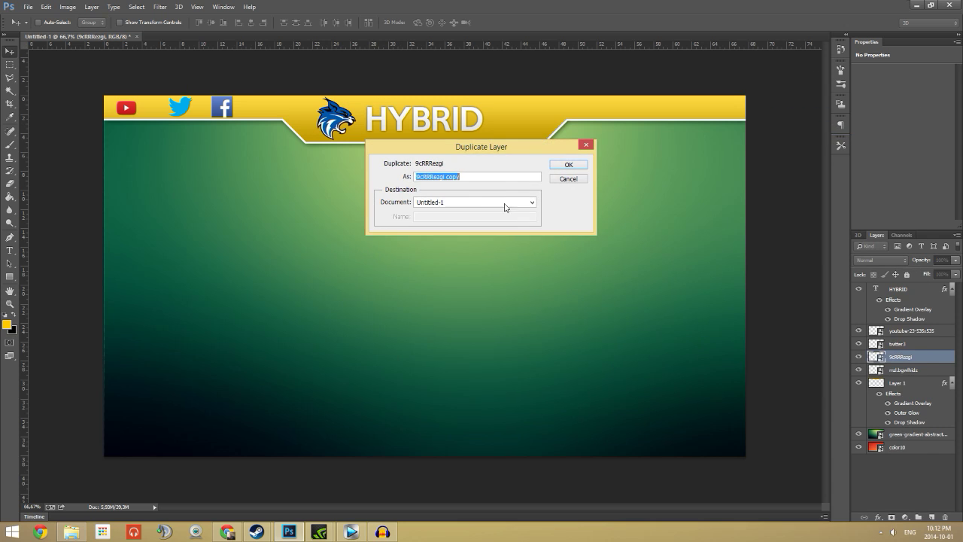
click(583, 167)
click(46, 7)
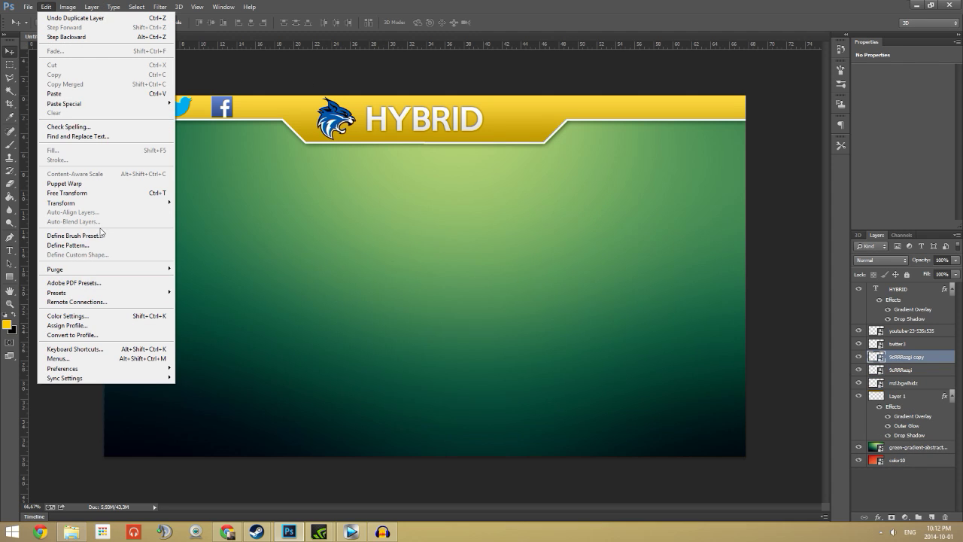
mouse_move(99, 204)
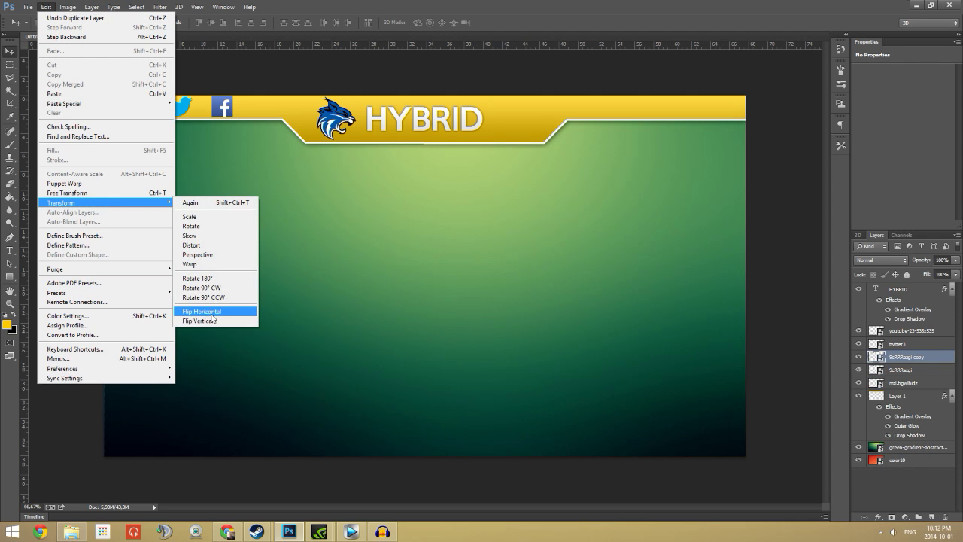
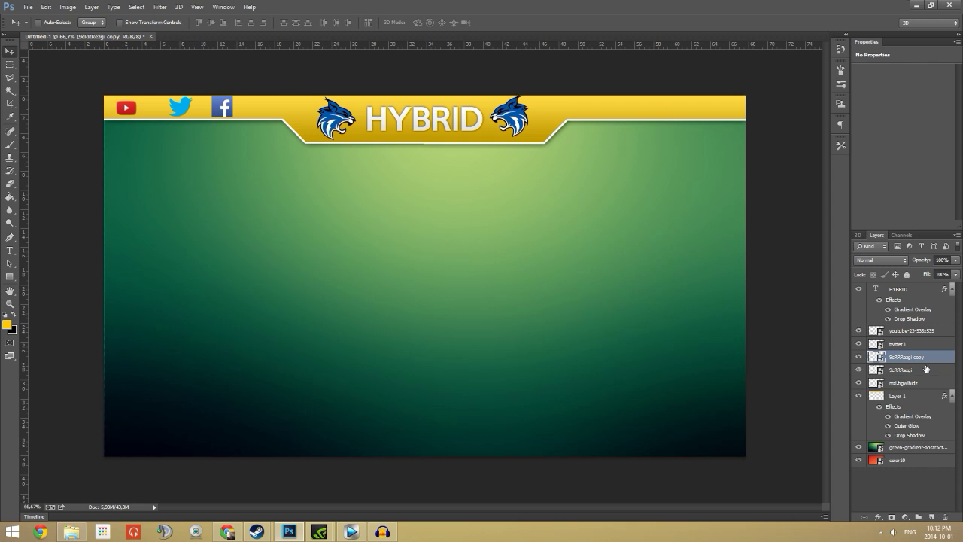
- Hide the header layer and all icon and logo layers, leaving HYBRID and the backgrounds visible, and activate the Pen tool
click(858, 395)
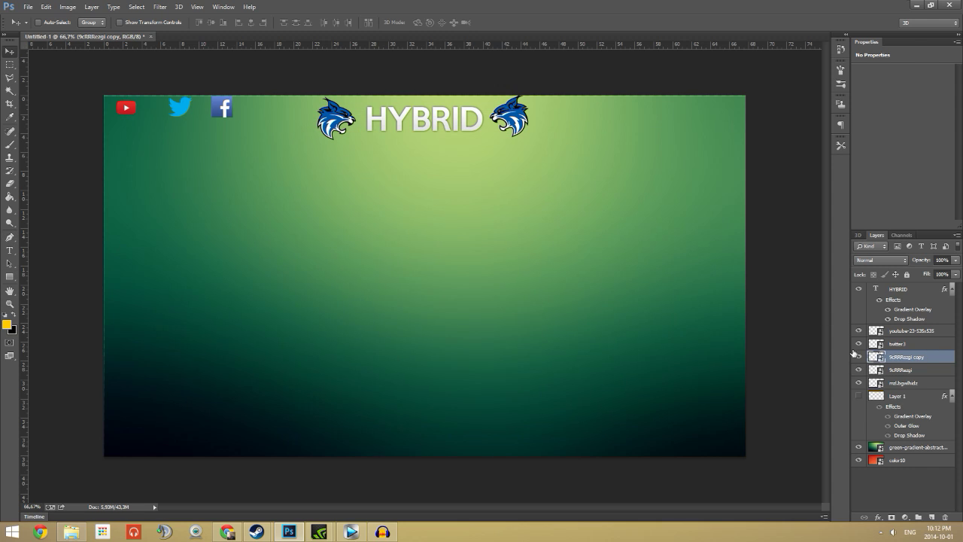
drag(858, 361, 865, 293)
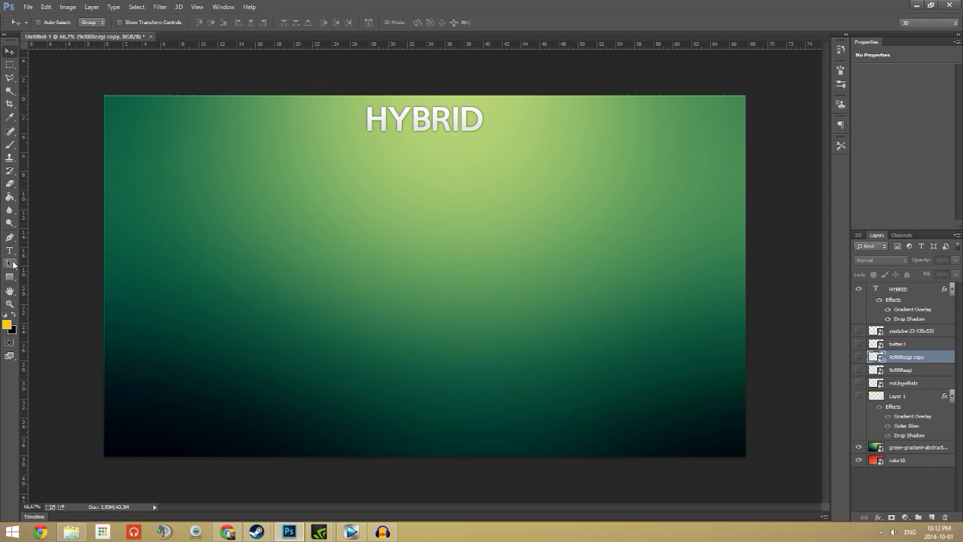
click(10, 237)
click(103, 96)
click(103, 121)
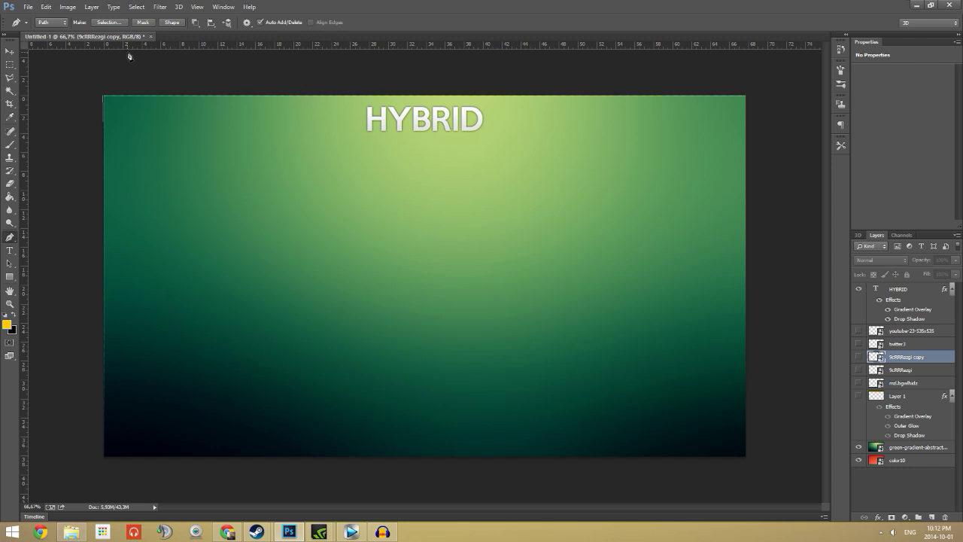
key(Return)
- Add guides along the top, left and right edges of the canvas
drag(134, 47, 147, 95)
drag(27, 126, 104, 103)
drag(24, 129, 744, 155)
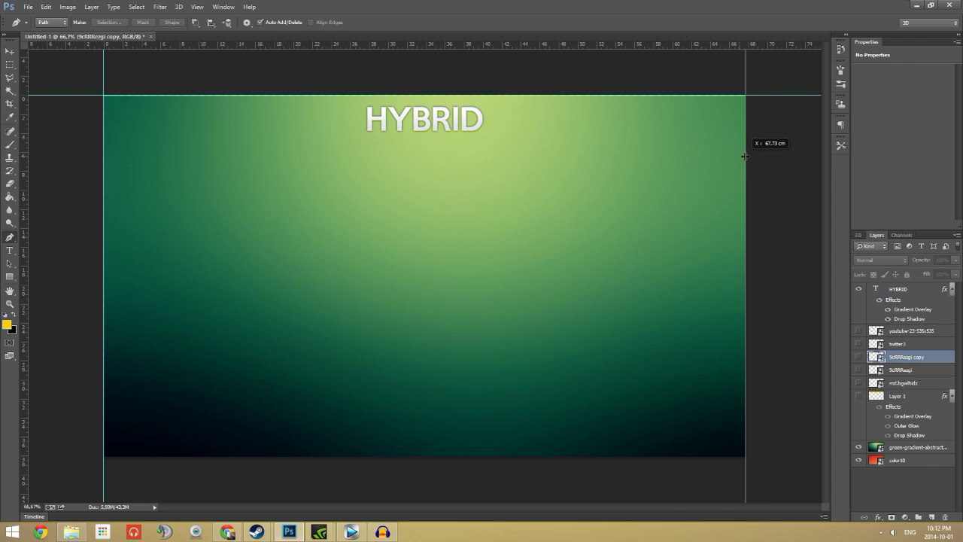
- Draw a closed Pen path for a new header with a thin left bar, a lower tab under HYBRID and a deeper rectangular right end
click(105, 98)
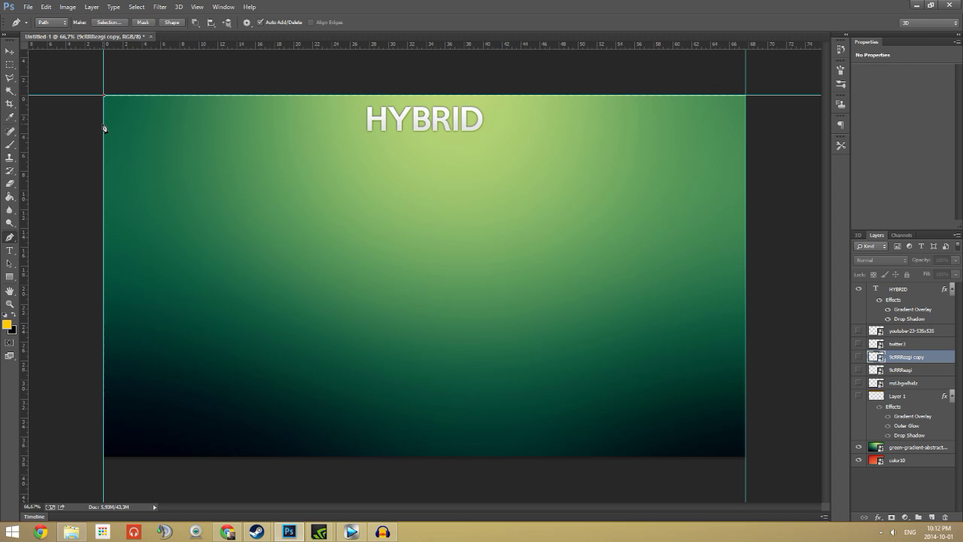
click(104, 119)
shift+click(271, 119)
shift+click(552, 144)
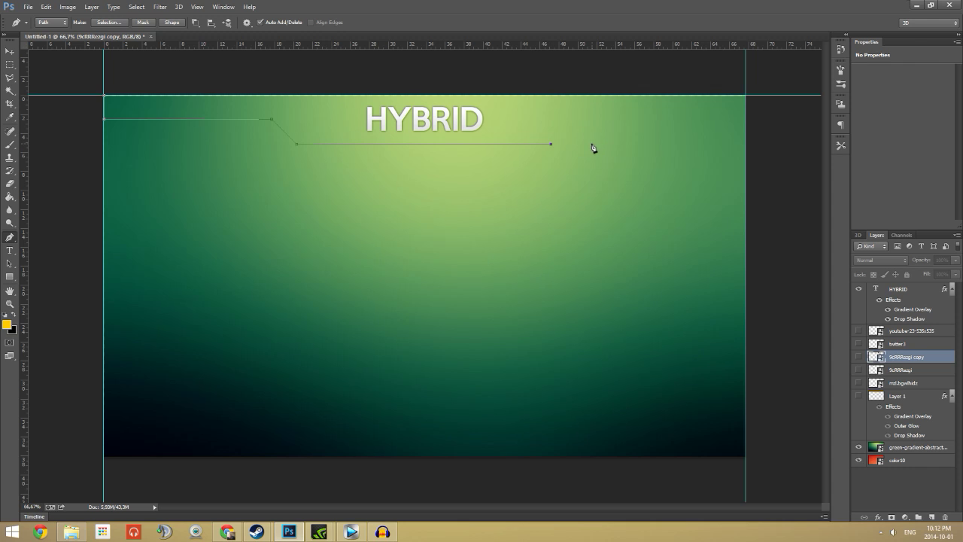
click(585, 159)
shift+click(586, 187)
shift+click(747, 194)
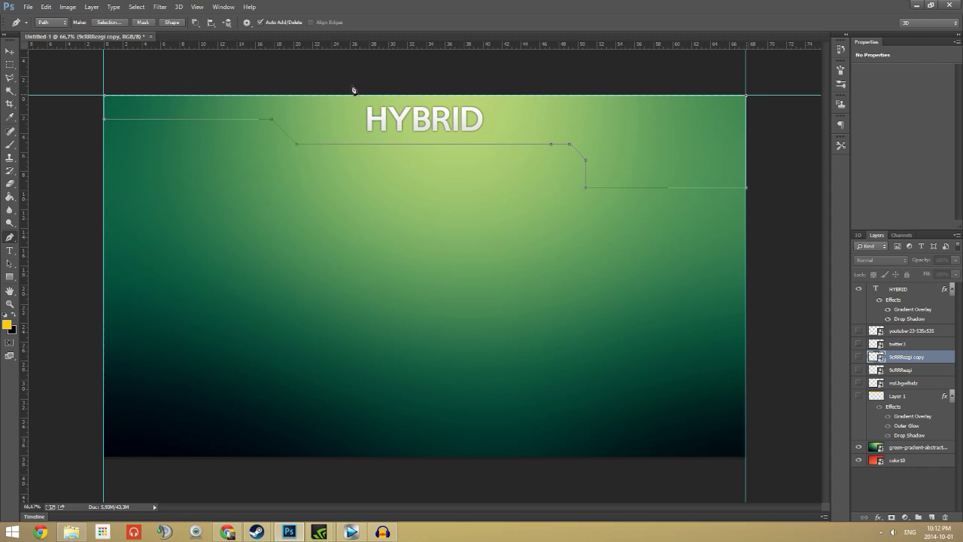
click(106, 98)
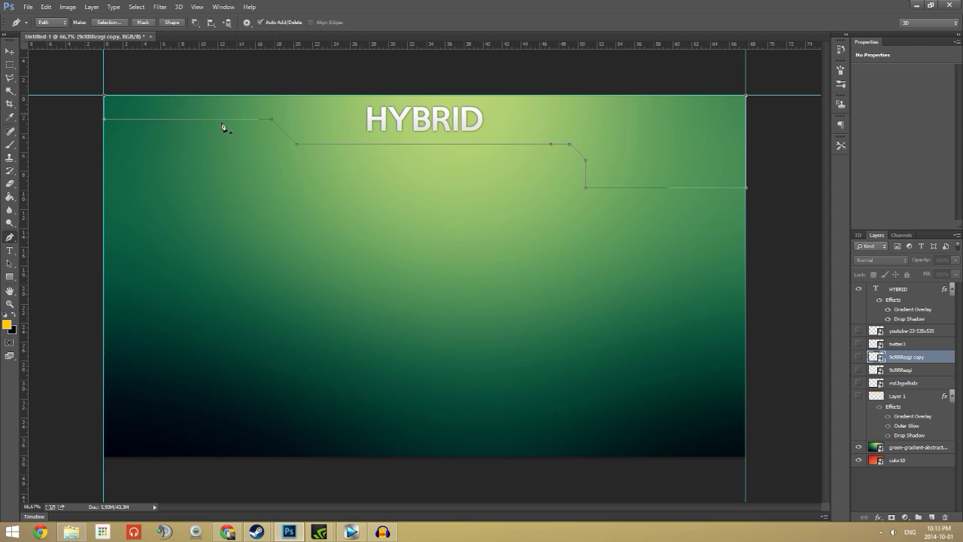
- Convert the header path into a selection and invert it so only the header shape is selected
right_click(304, 124)
click(344, 165)
click(532, 159)
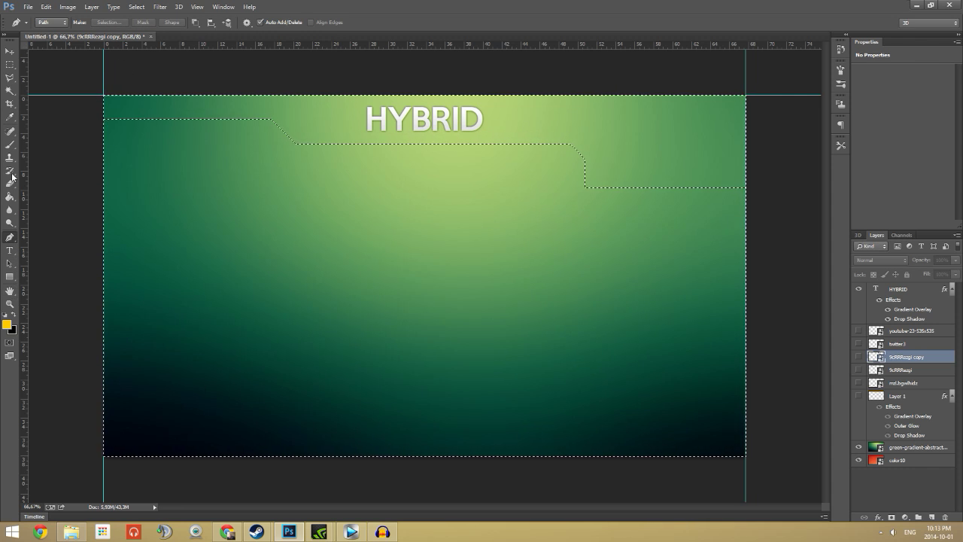
click(9, 196)
click(136, 6)
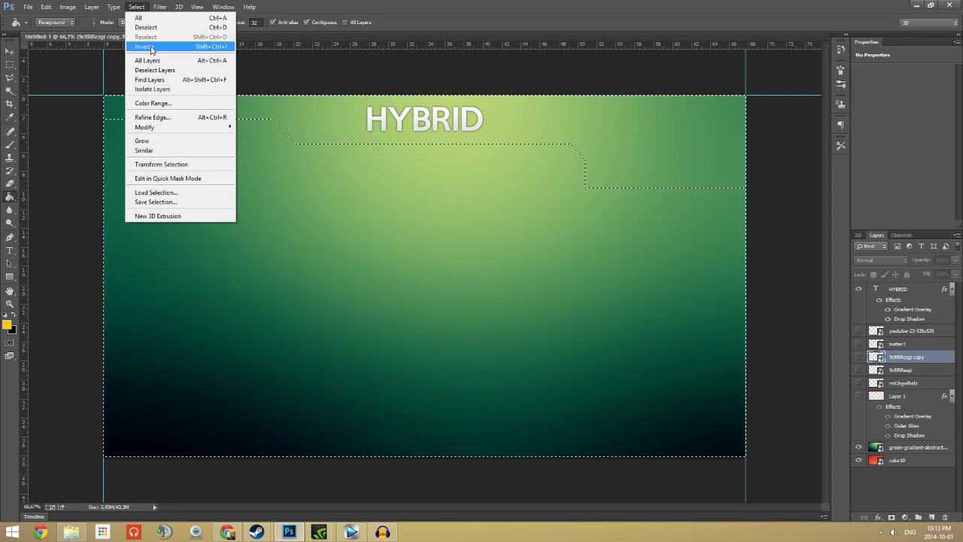
click(147, 46)
- Add a new layer at the top of the layer stack and fill the header selection with the yellow foreground colour
click(327, 118)
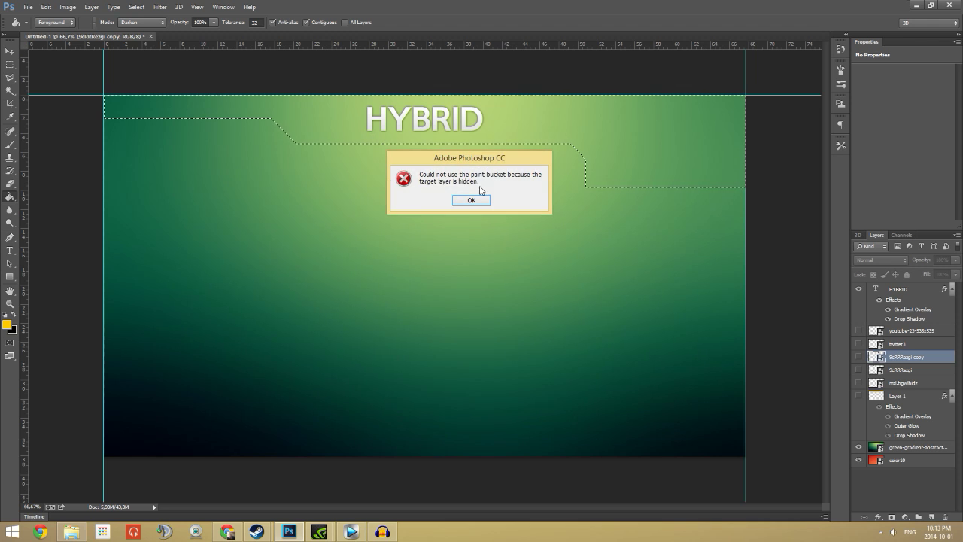
click(479, 199)
click(931, 519)
drag(900, 353, 897, 283)
click(391, 139)
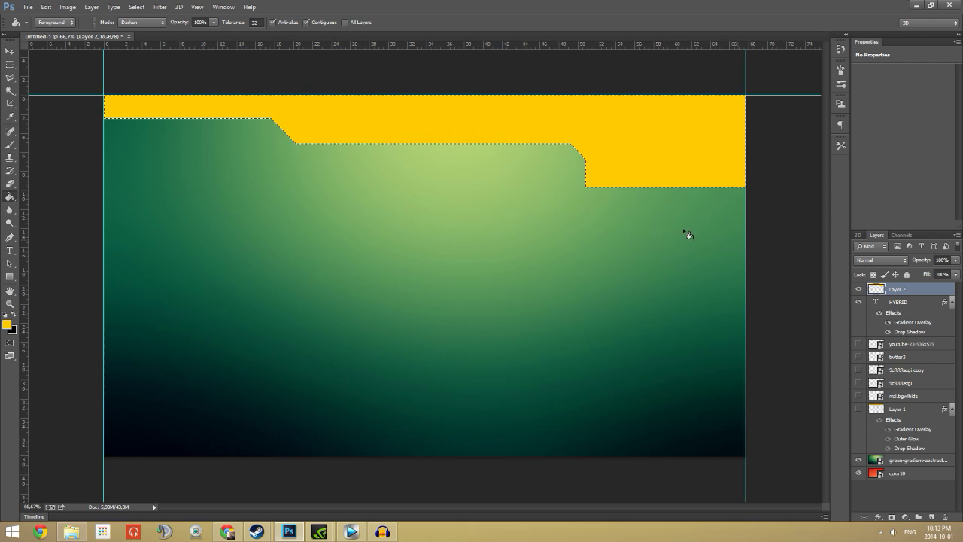
- Move the yellow header layer beneath the HYBRID text layer and deselect the header shape
key(ctrl+bracketleft)
key(m)
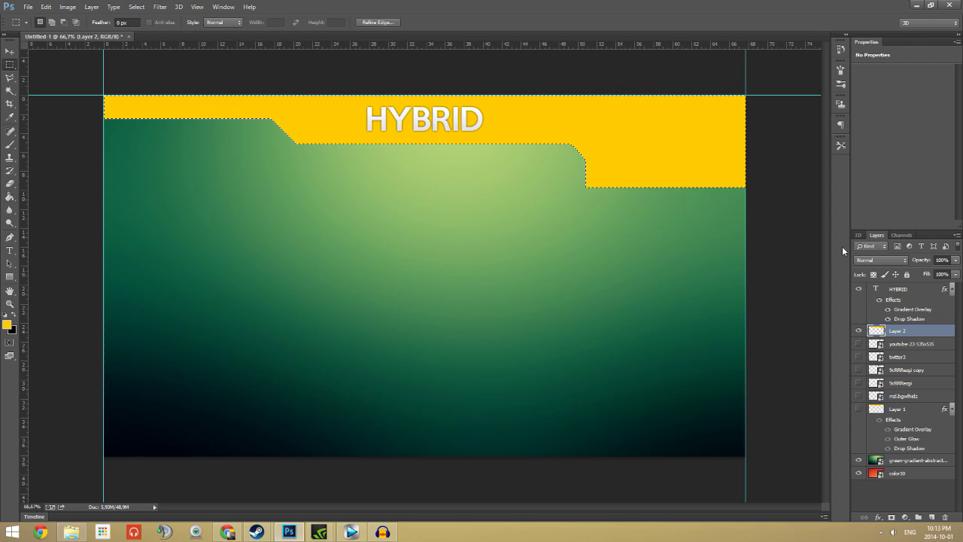
click(137, 7)
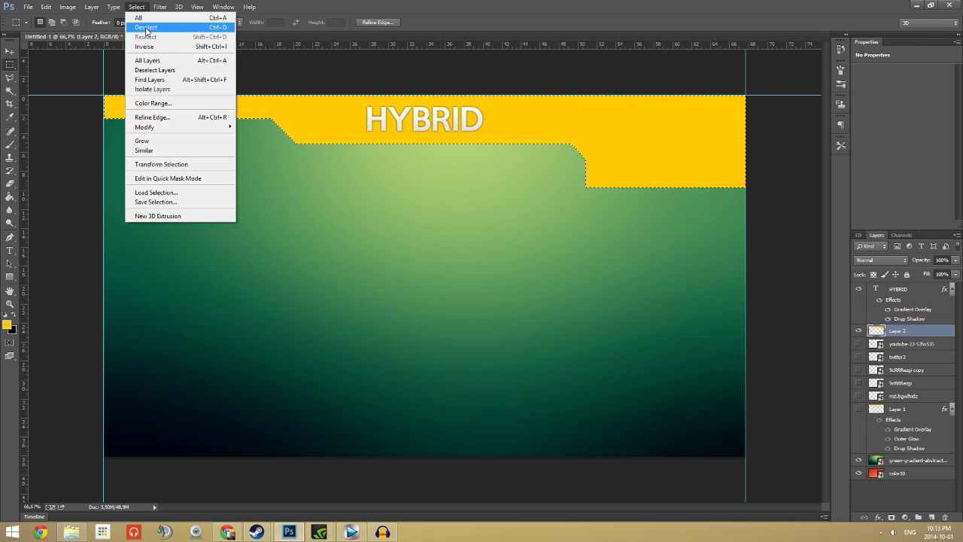
click(143, 27)
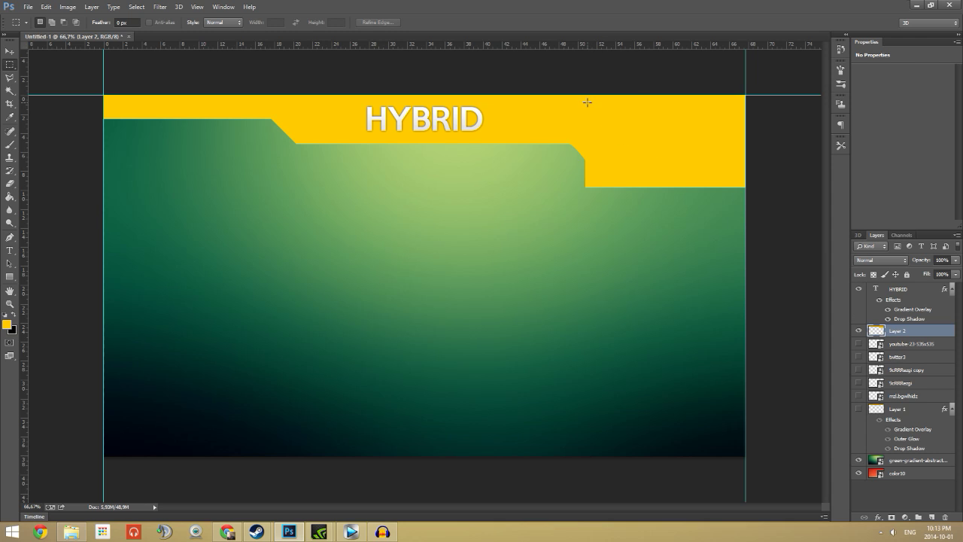
- Cut a rectangular window out of the header's deep right-hand block, leaving a thin yellow border around it
drag(587, 102, 742, 184)
right_click(650, 113)
click(637, 129)
key(ctrl+x)
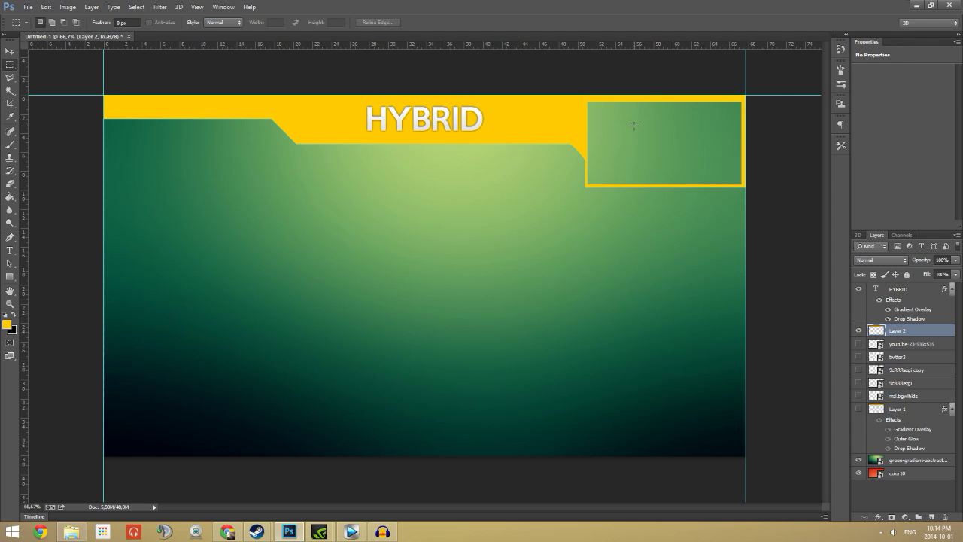
click(897, 350)
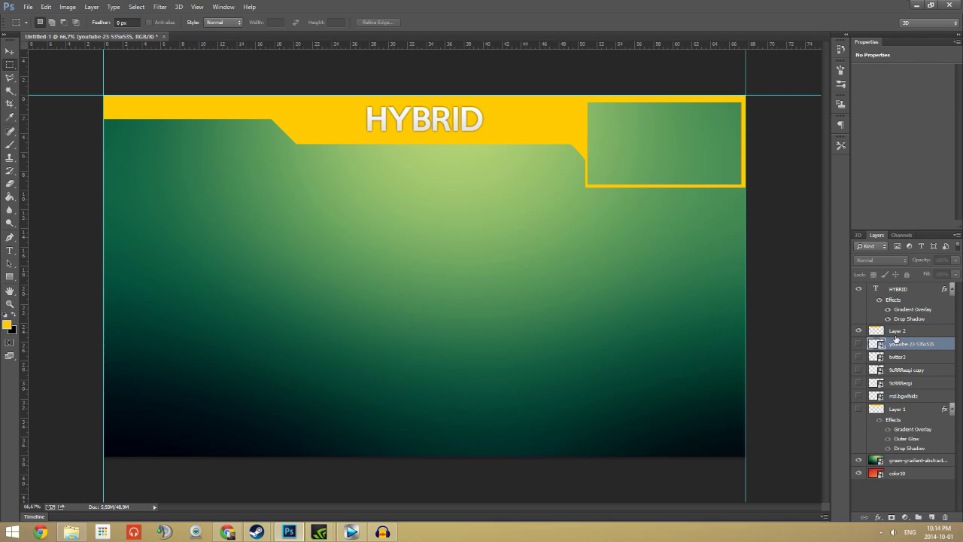
right_click(895, 336)
click(800, 111)
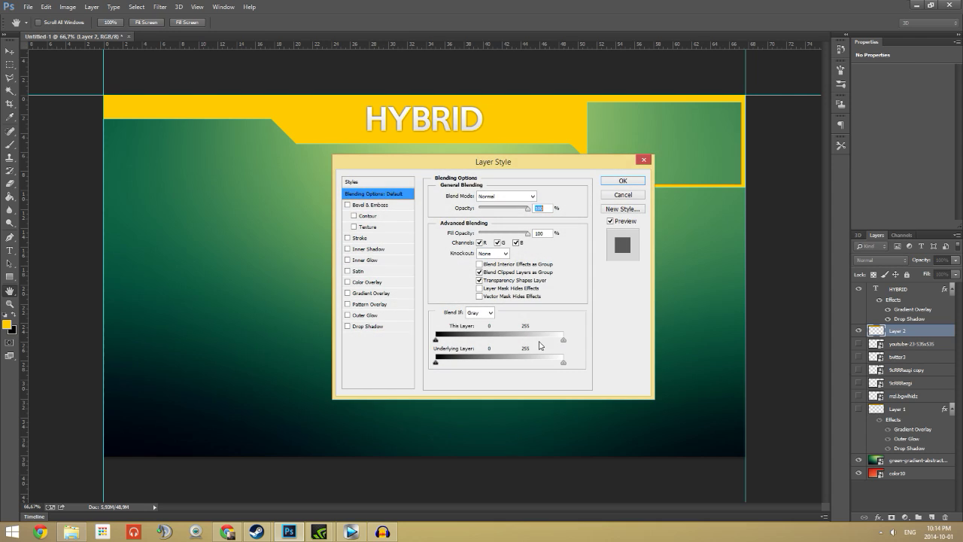
click(633, 197)
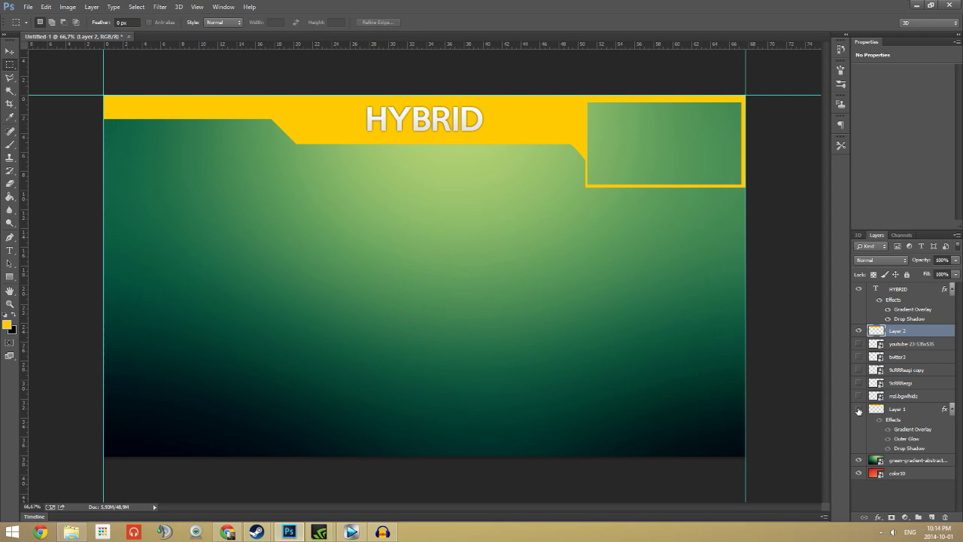
- Copy the layer style of the original header on Layer 1 onto the windowed header on Layer 2, leaving only Layer 2's header shown
click(859, 408)
click(892, 411)
click(858, 330)
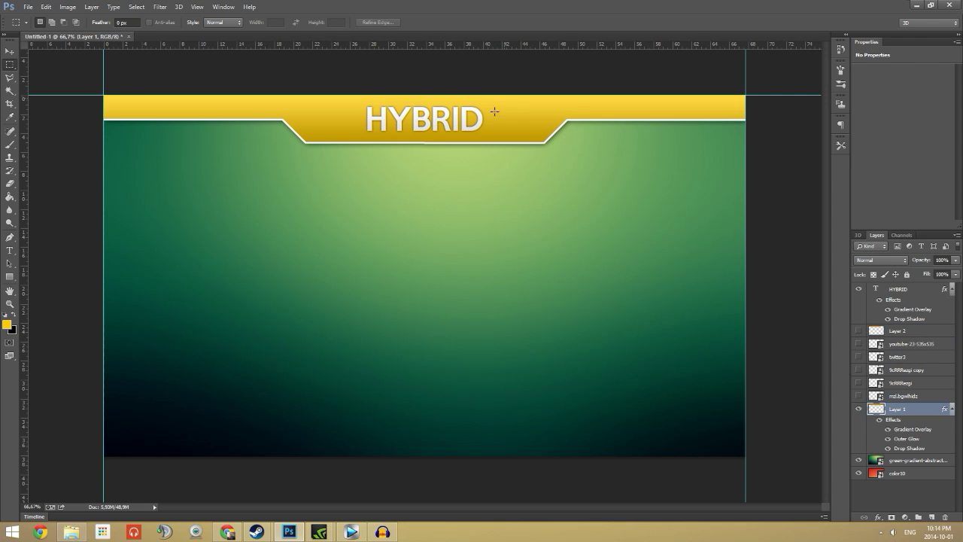
right_click(888, 411)
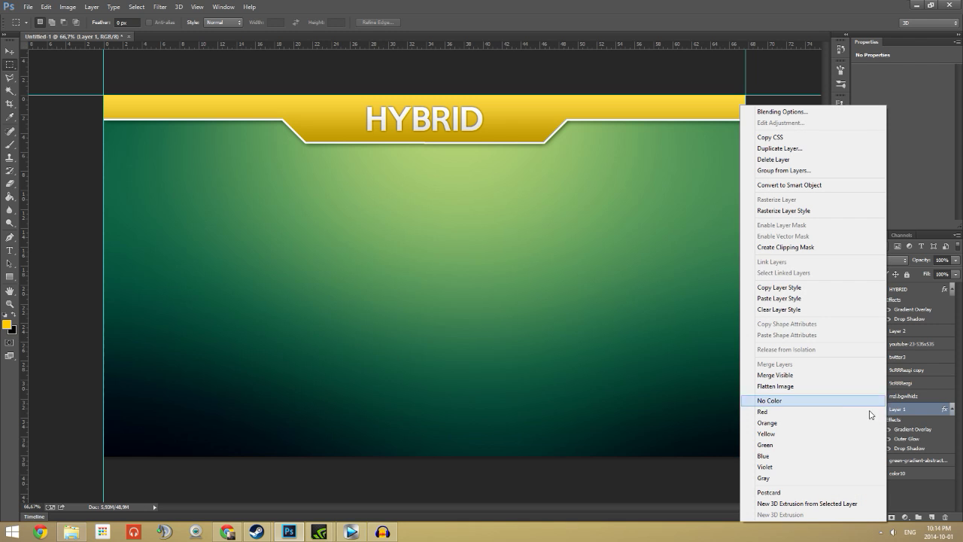
click(785, 290)
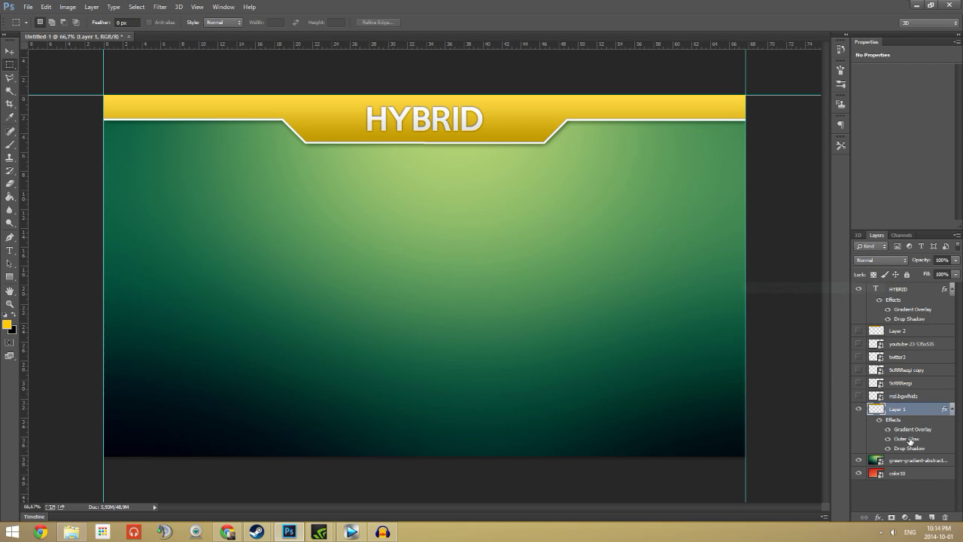
click(859, 411)
click(859, 331)
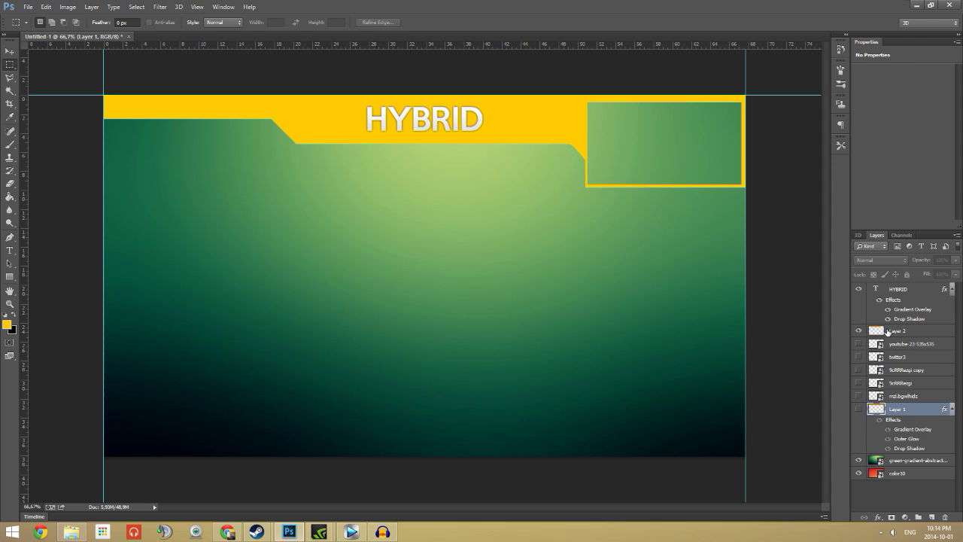
right_click(885, 331)
click(857, 298)
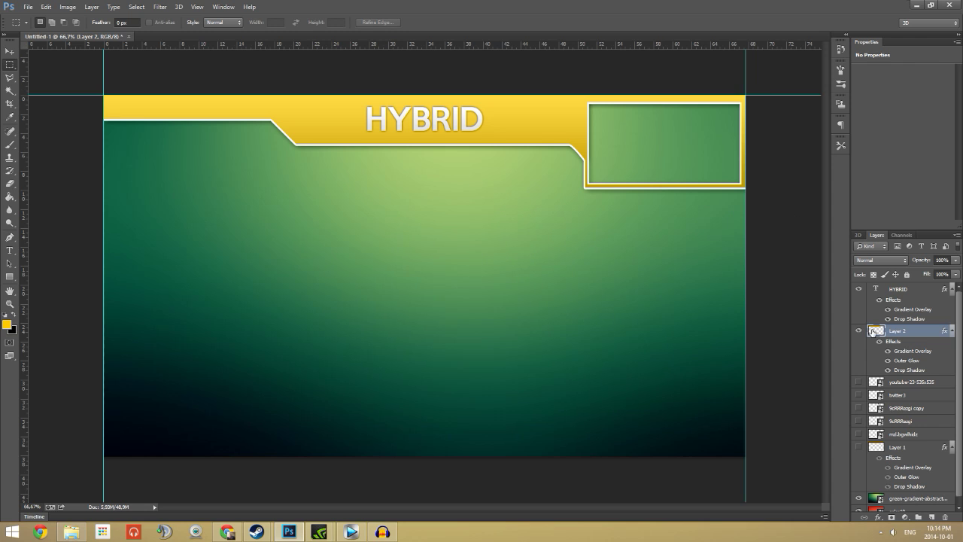
- Hide the windowed header on Layer 2 and add a second HYBRID text below the header text
click(858, 332)
click(879, 292)
key(t)
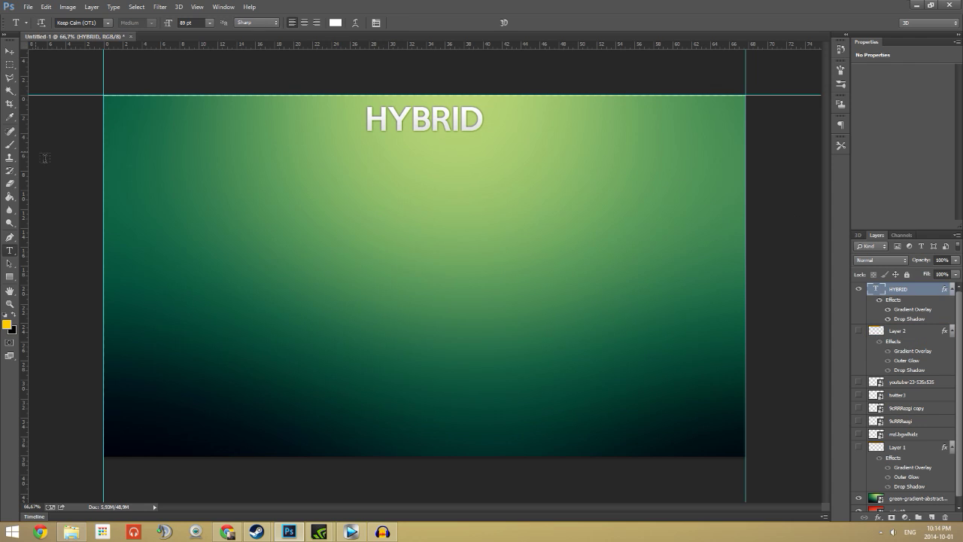
click(215, 212)
text(HYBRID)
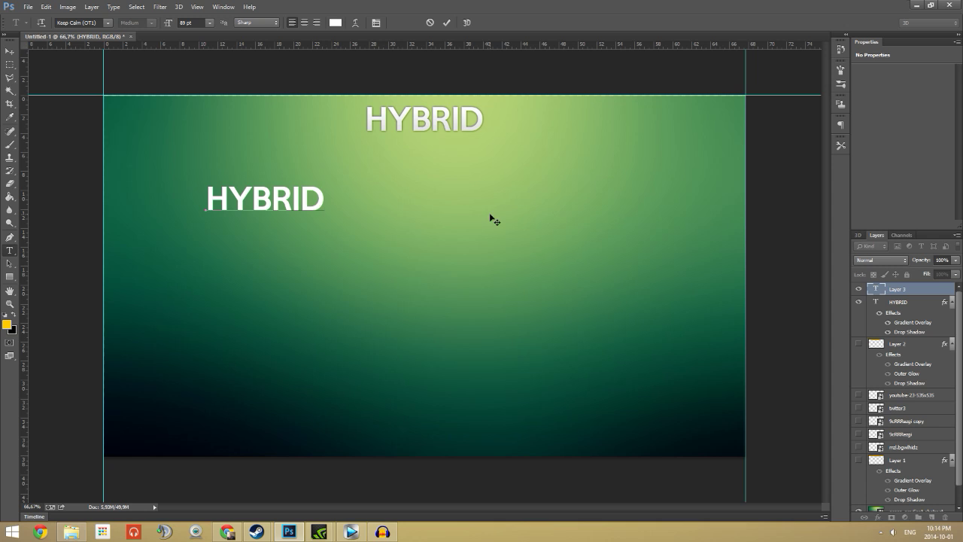
- Enlarge the new HYBRID text to 138 pt and move it down toward the middle of the canvas
double_click(278, 185)
drag(168, 22, 204, 22)
drag(187, 197, 228, 255)
- Change the new HYBRID text's font to Vermin Vibes and its size to 199 pt
click(75, 22)
text(V)
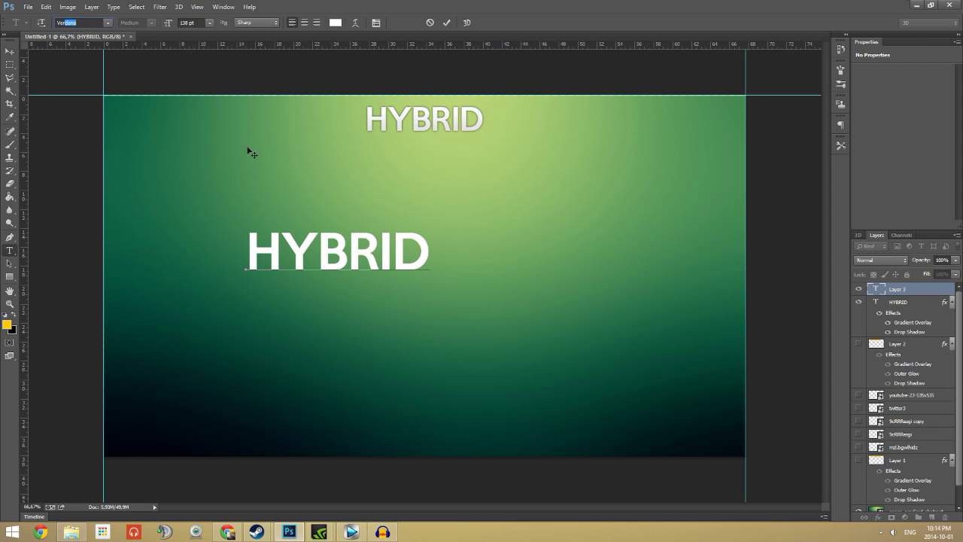
text(ermin Vibes)
key(Escape)
text(Verm)
key(Return)
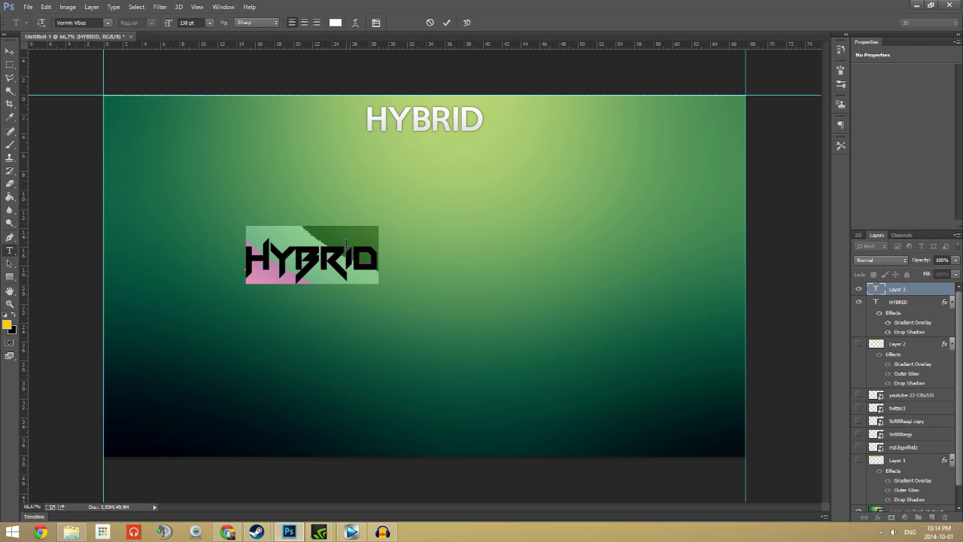
drag(166, 27, 902, 324)
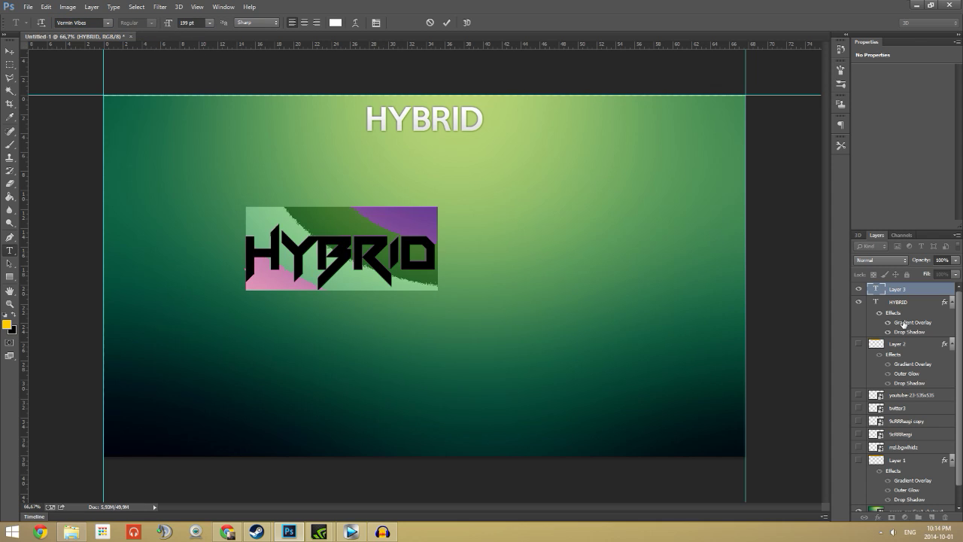
- Copy the layer style of the header's HYBRID text onto the new Vermin Vibes HYBRID text
click(900, 302)
right_click(916, 301)
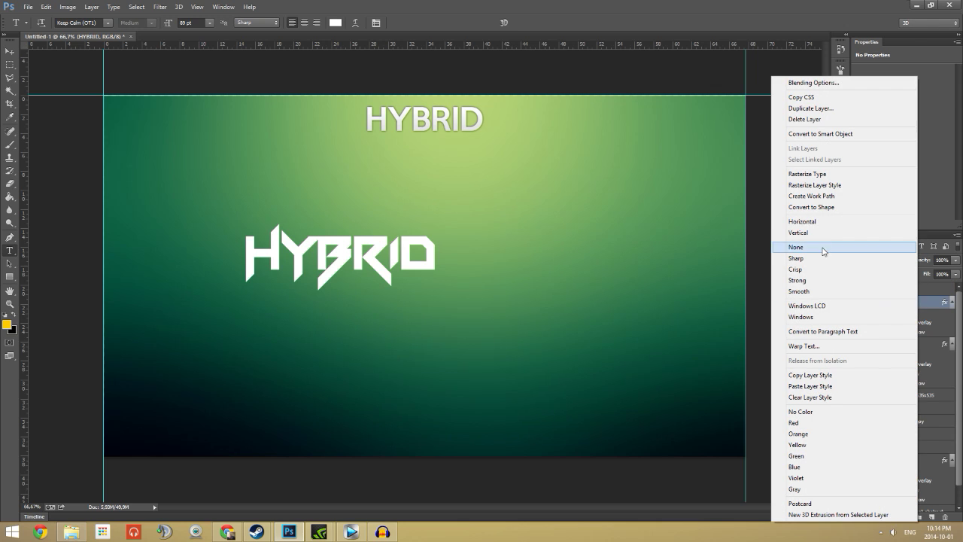
click(827, 374)
click(928, 412)
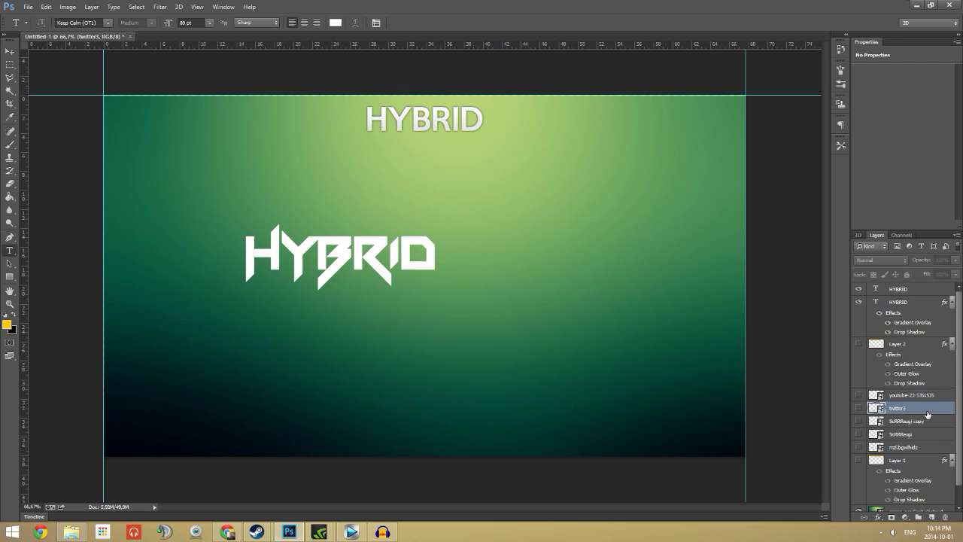
right_click(895, 289)
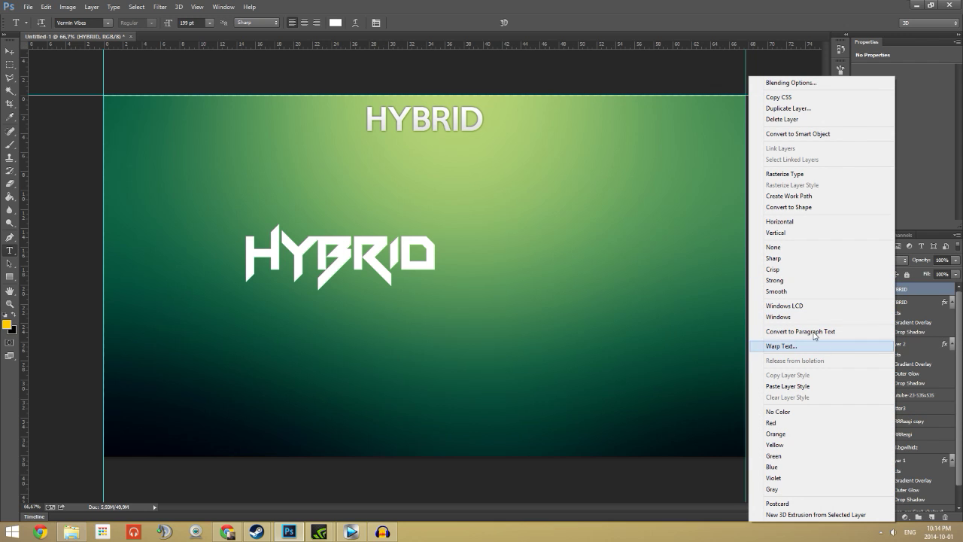
click(786, 385)
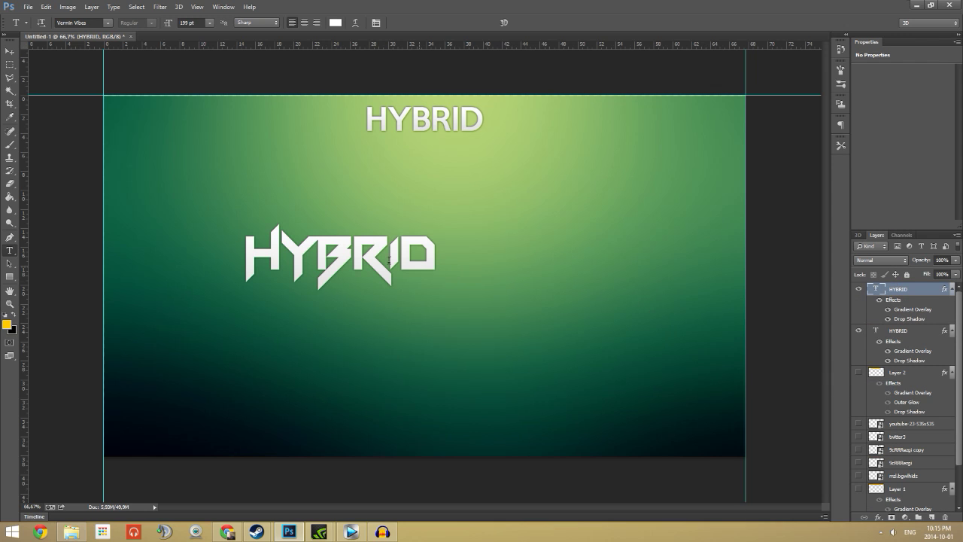
double_click(418, 122)
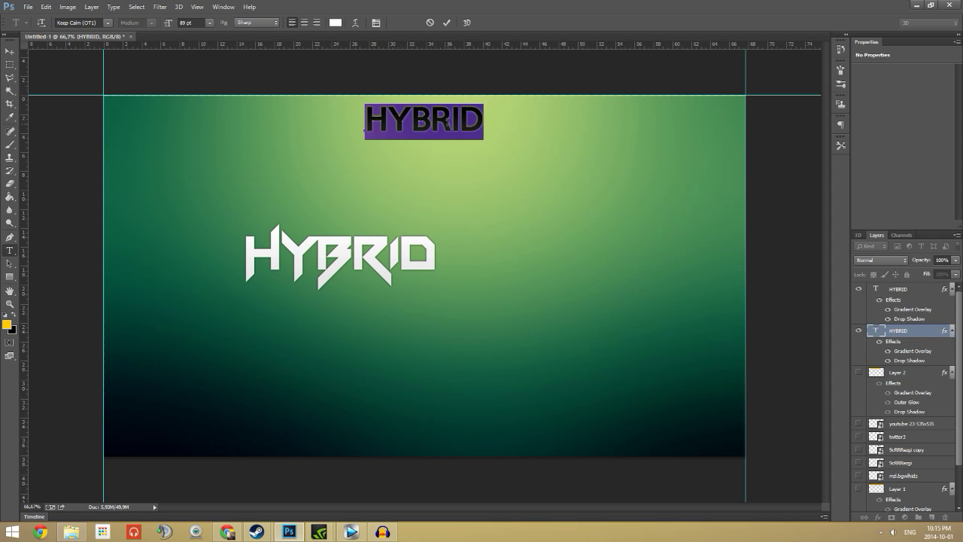
key(ctrl+Return)
click(865, 290)
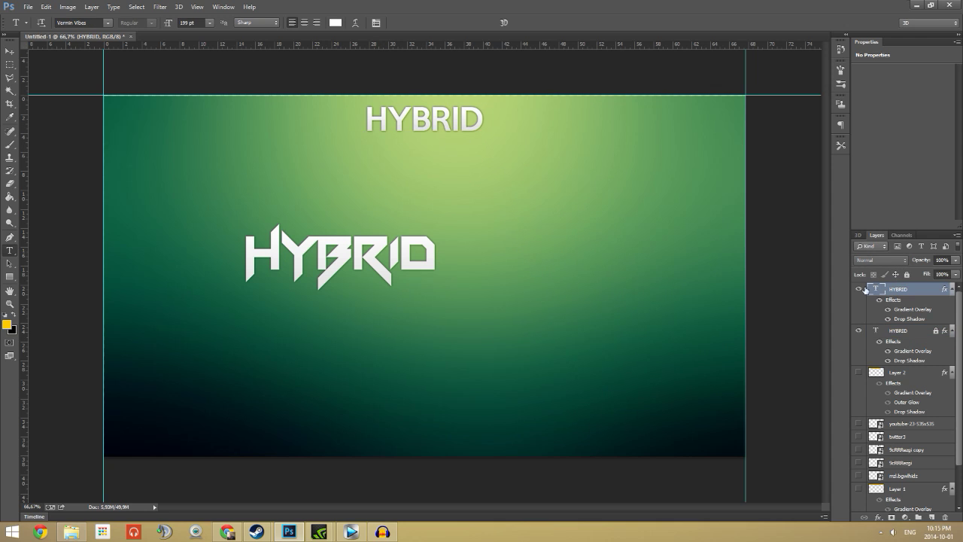
double_click(377, 243)
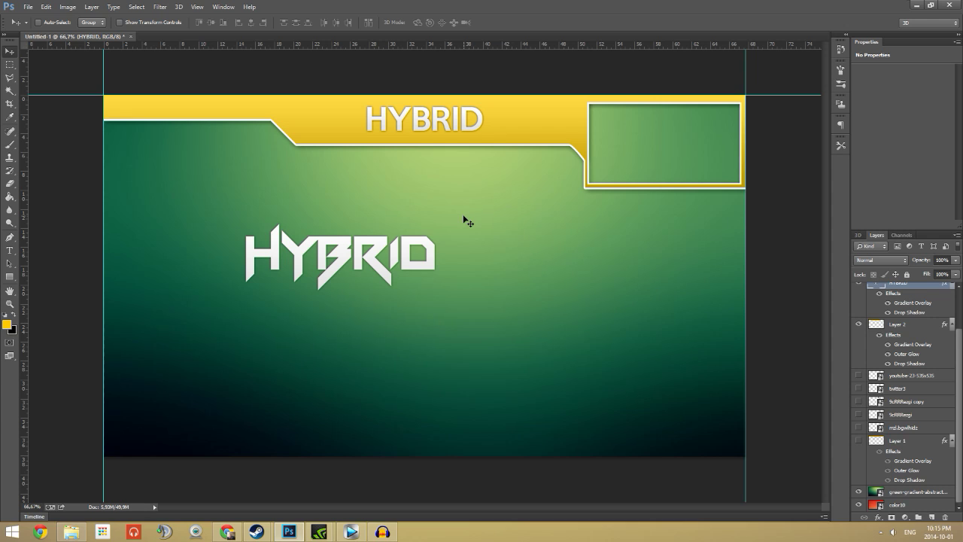